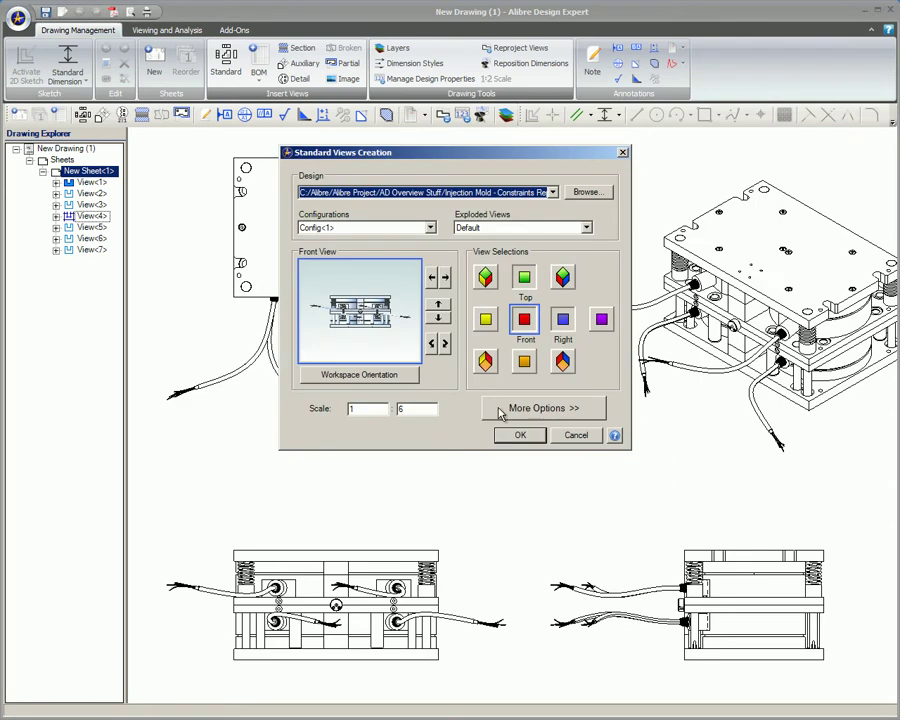
- Turn on Fast Views under More Options in Standard Views Creation, then dismiss the dialog
left_click(503, 412)
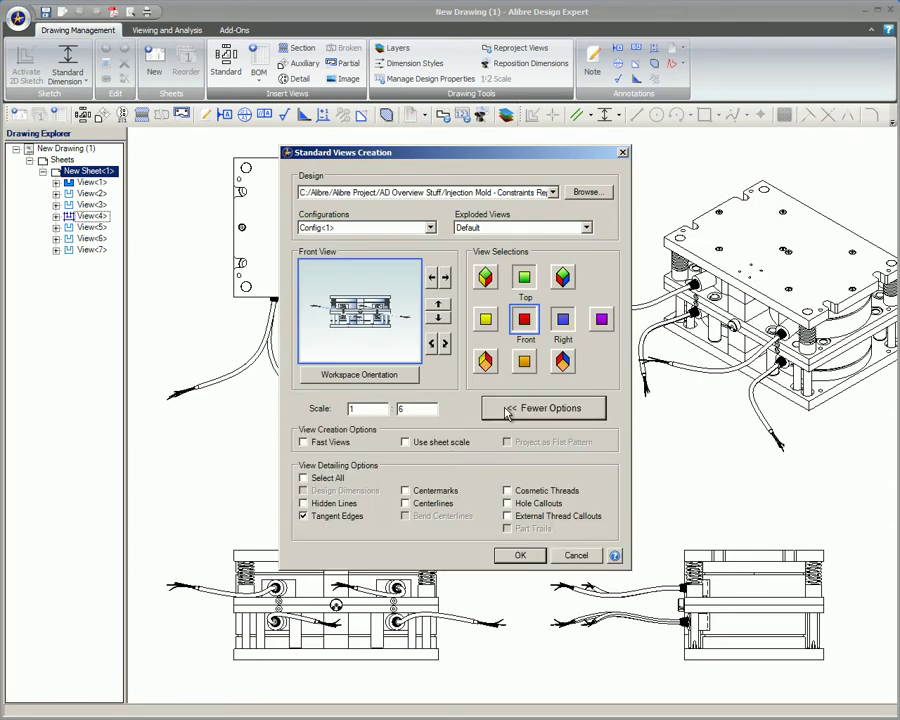
left_click(303, 442)
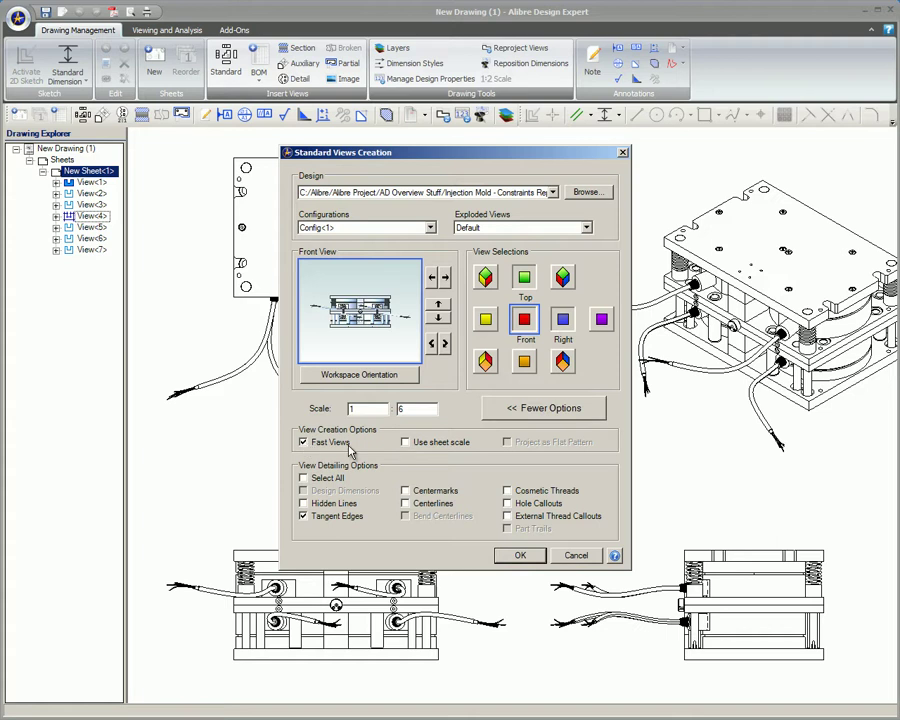
key("Return")
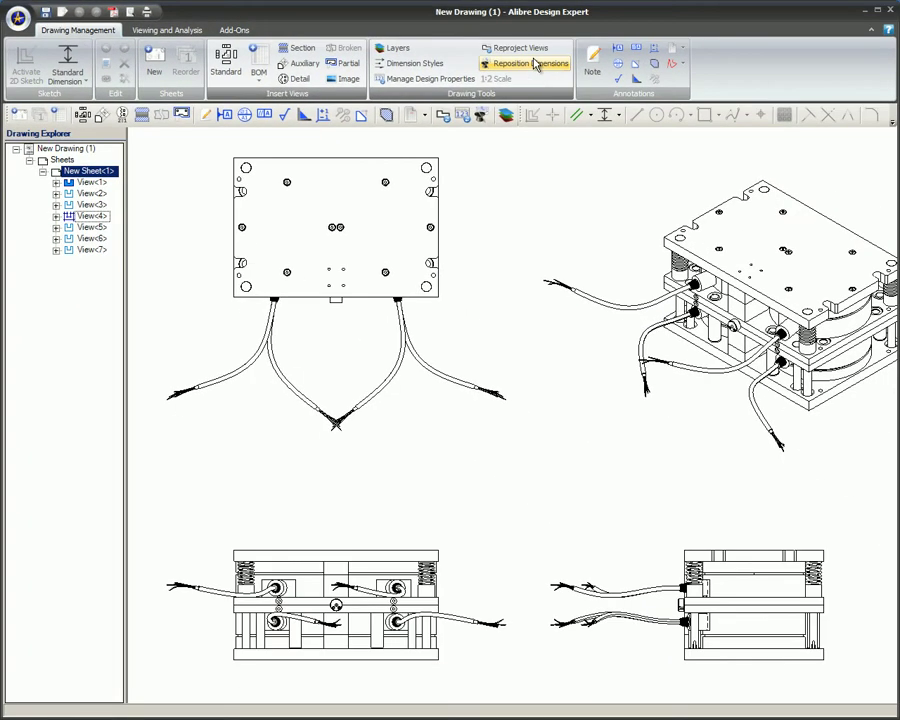
- Reproject View<2> in Fast Views mode, then regenerate the right-side View<4> as a precise view
left_click(520, 48)
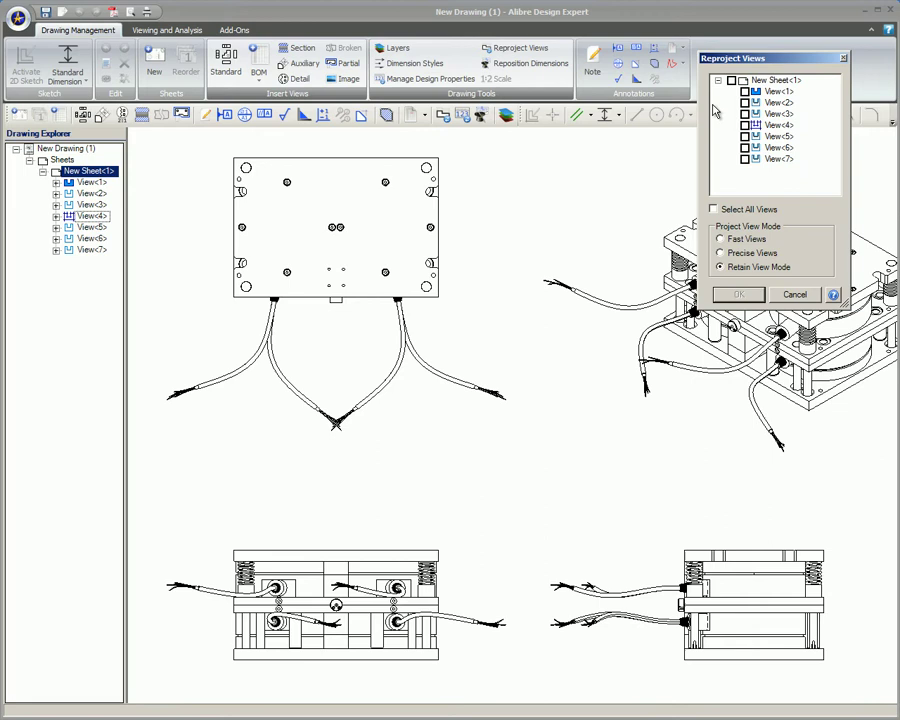
left_click(745, 102)
left_click(721, 239)
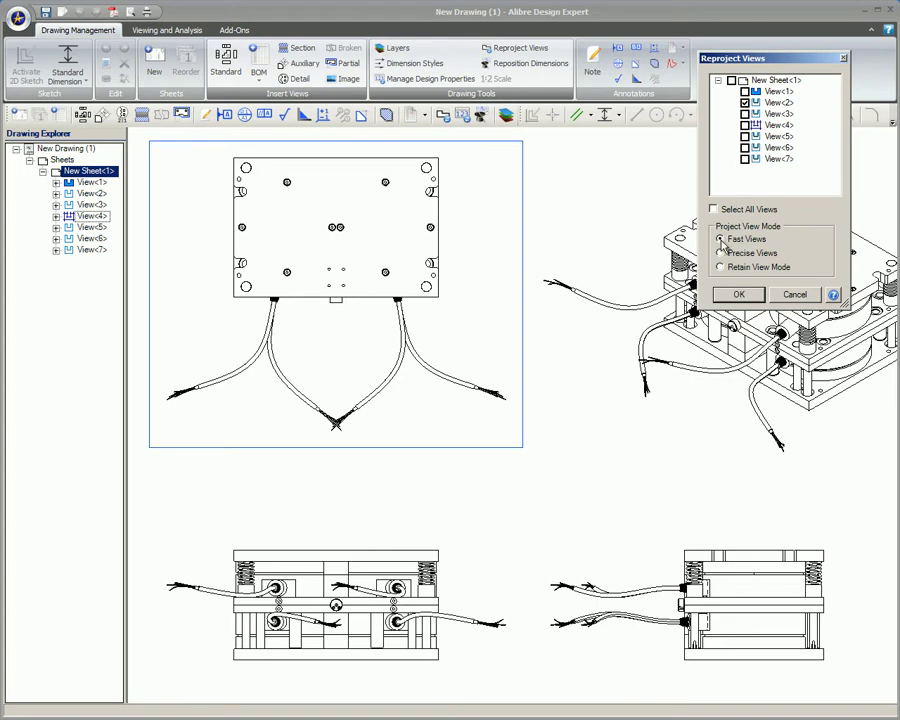
left_click(738, 295)
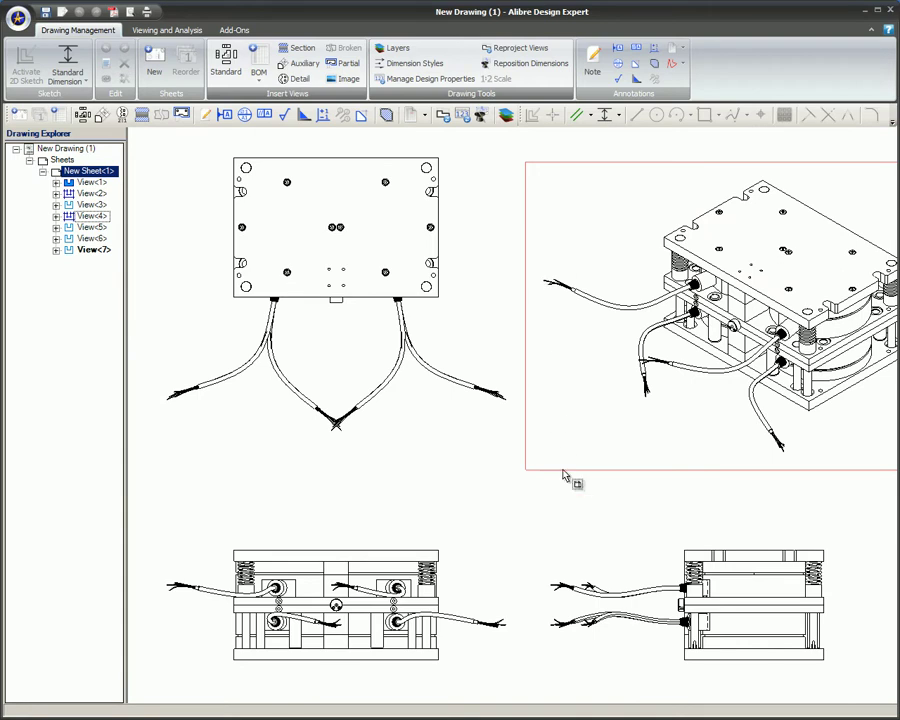
right_click(64, 215)
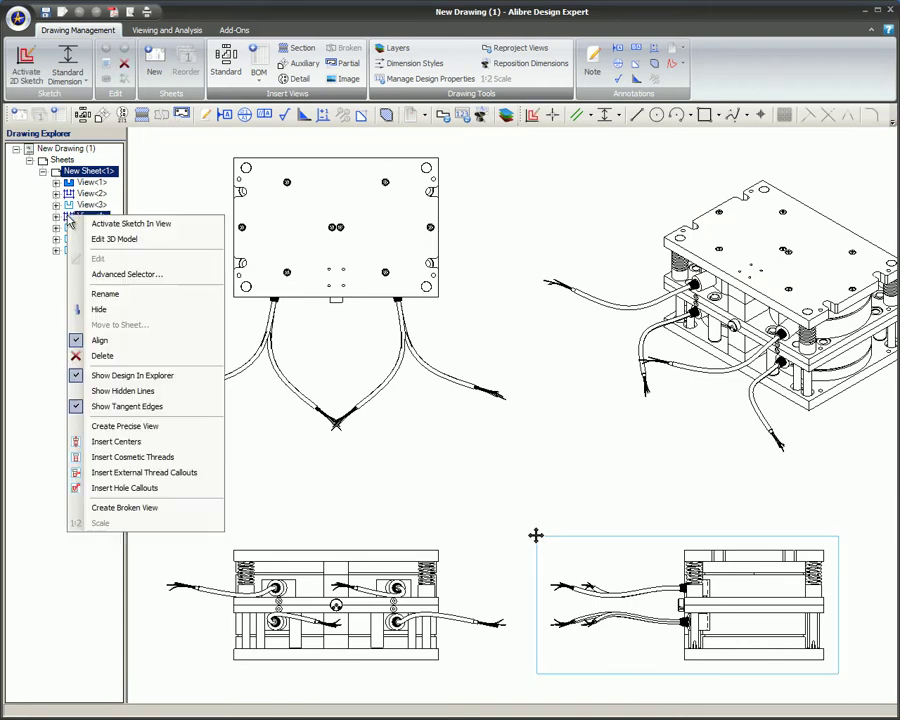
left_click(118, 426)
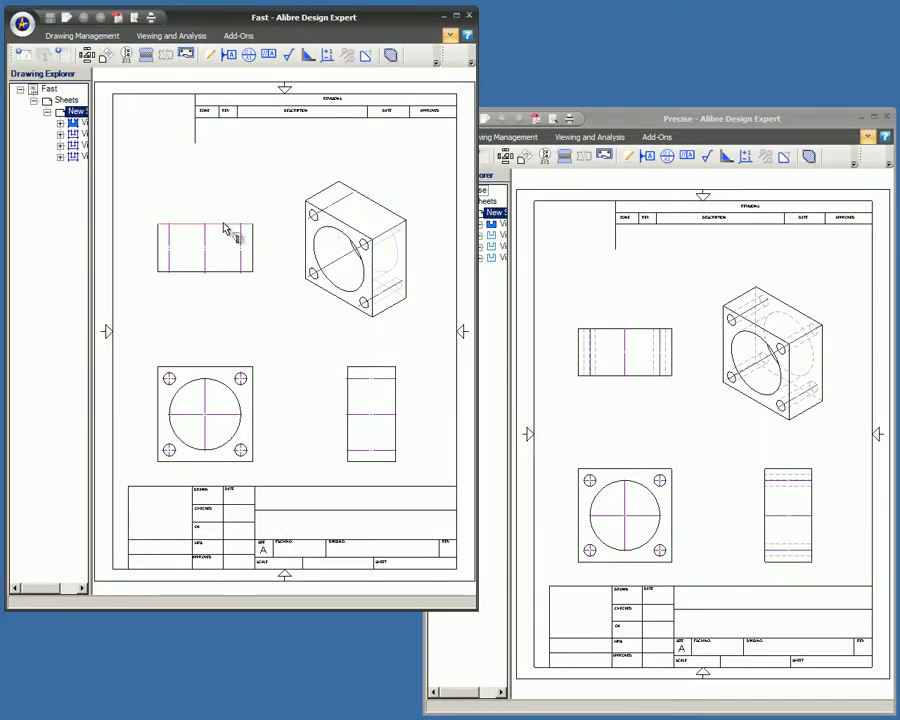
- Inspect the context options of fast-view and precise-view edges, opening and cancelling Set Layer
right_click(225, 230)
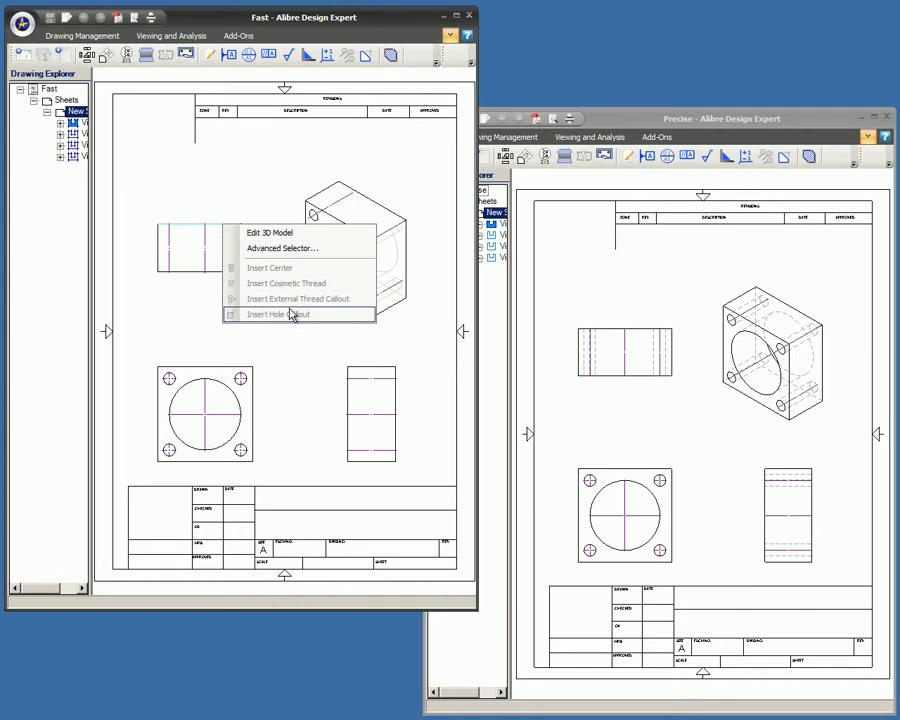
right_click(612, 342)
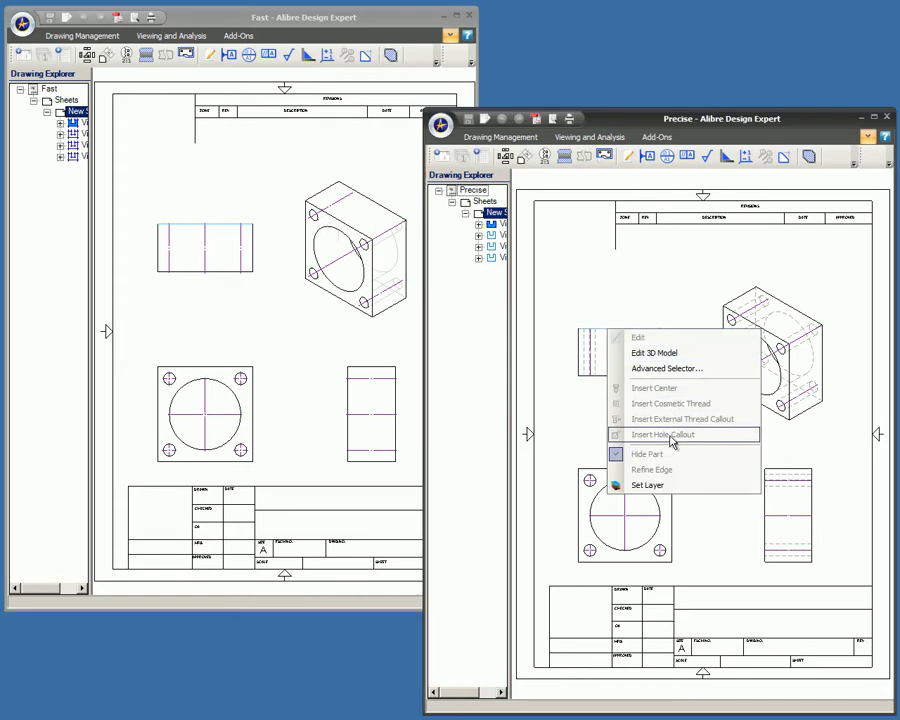
left_click(668, 485)
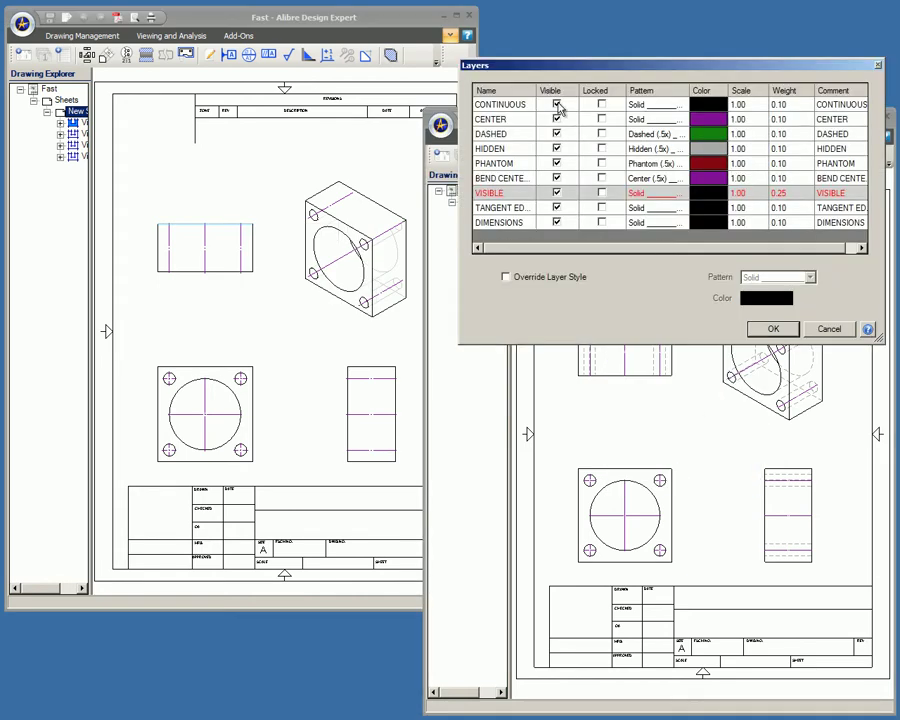
left_click(829, 330)
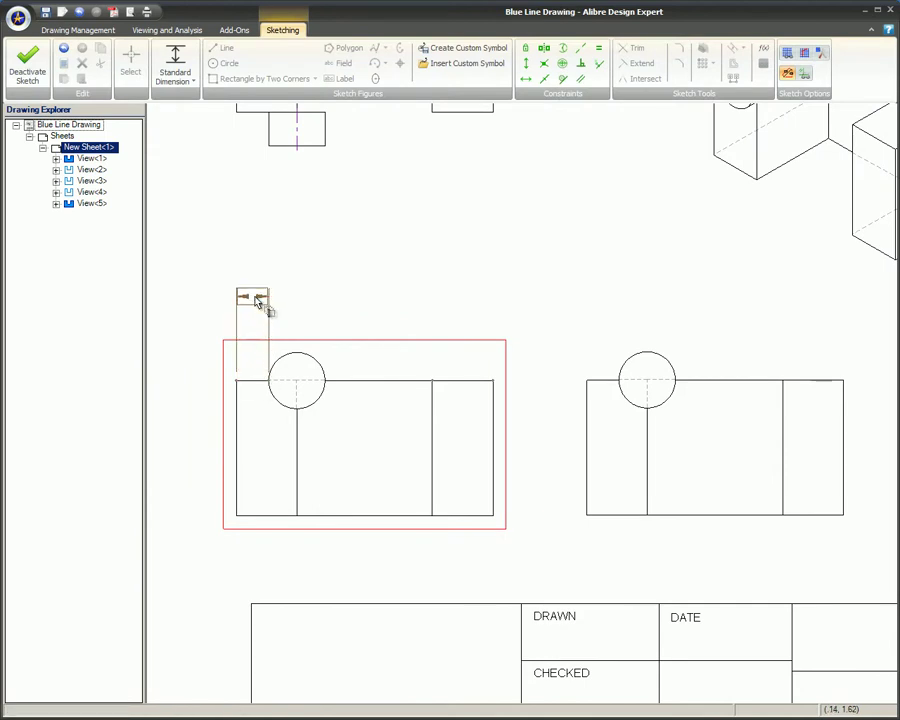
- Place the .240 dimension above the left view and a matching .240 above the right view
left_click(195, 288)
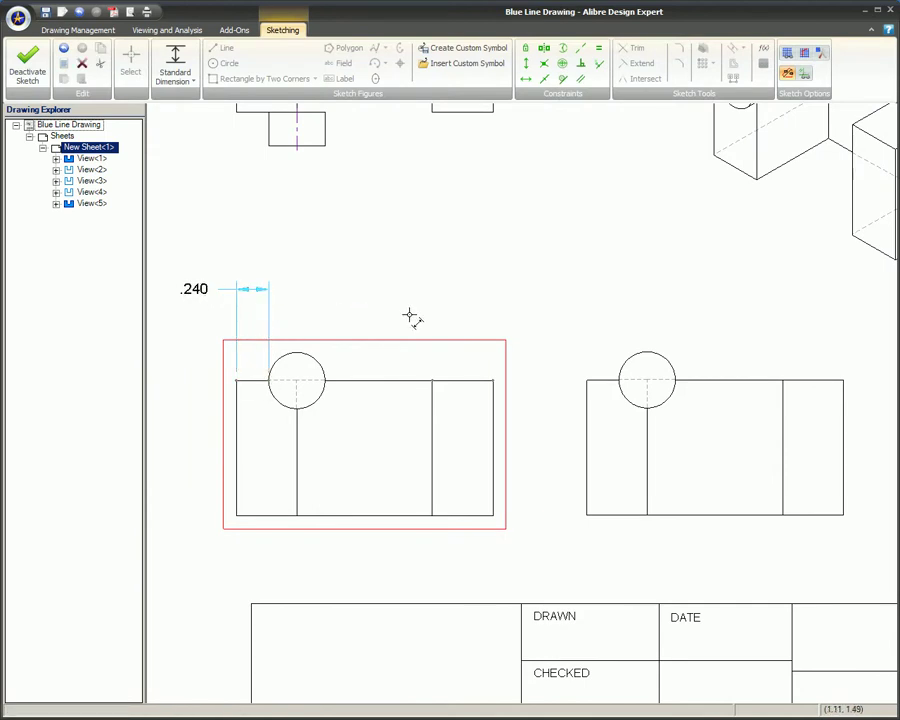
left_click(603, 381)
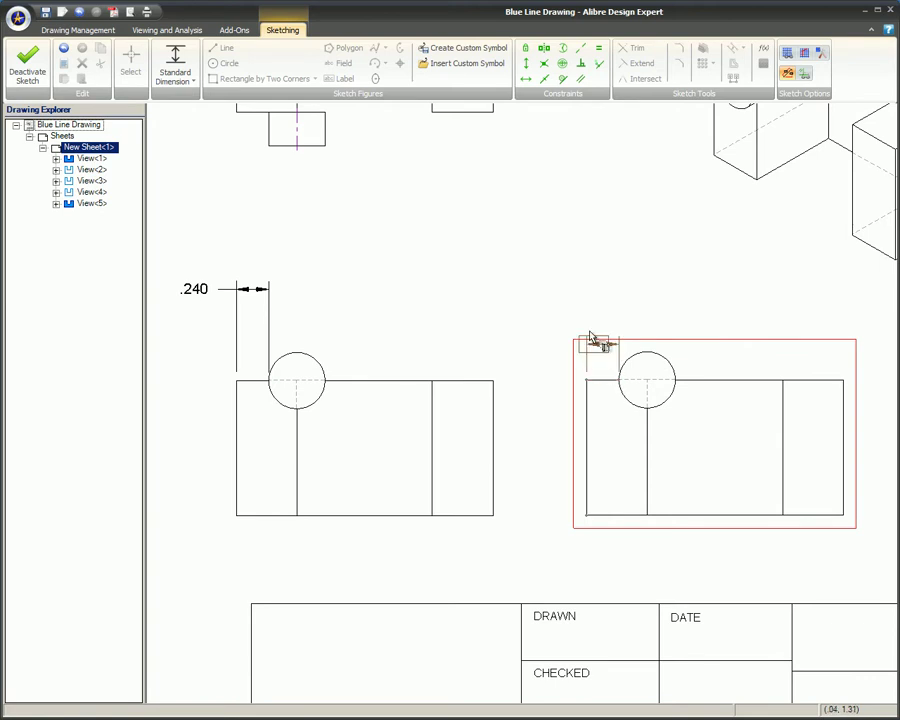
left_click(529, 293)
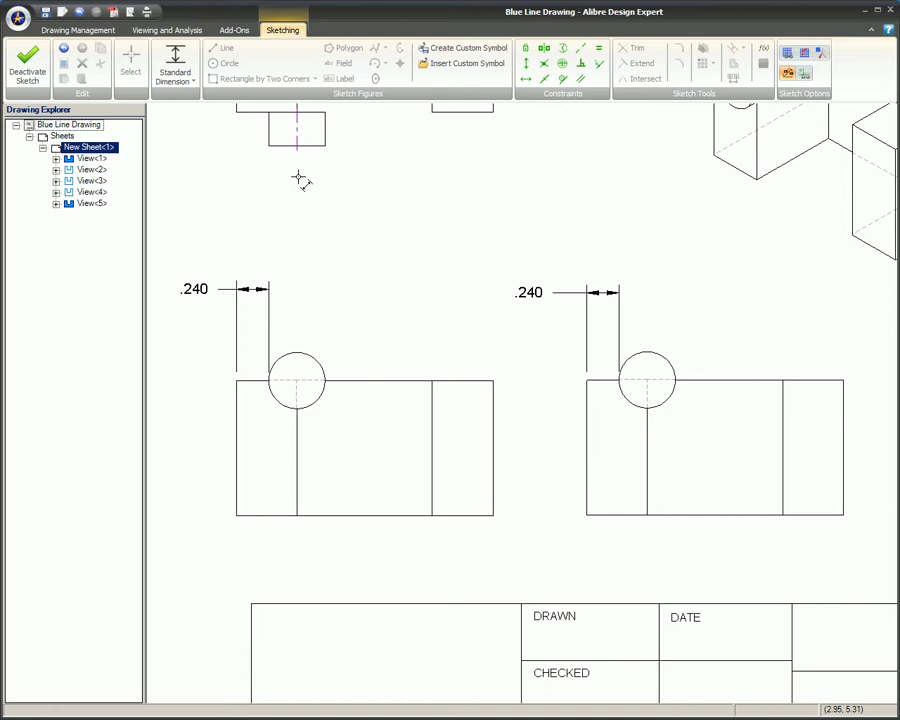
- Reproject View<1> in Fast Views mode and add a .448 dimension above it
left_click(66, 29)
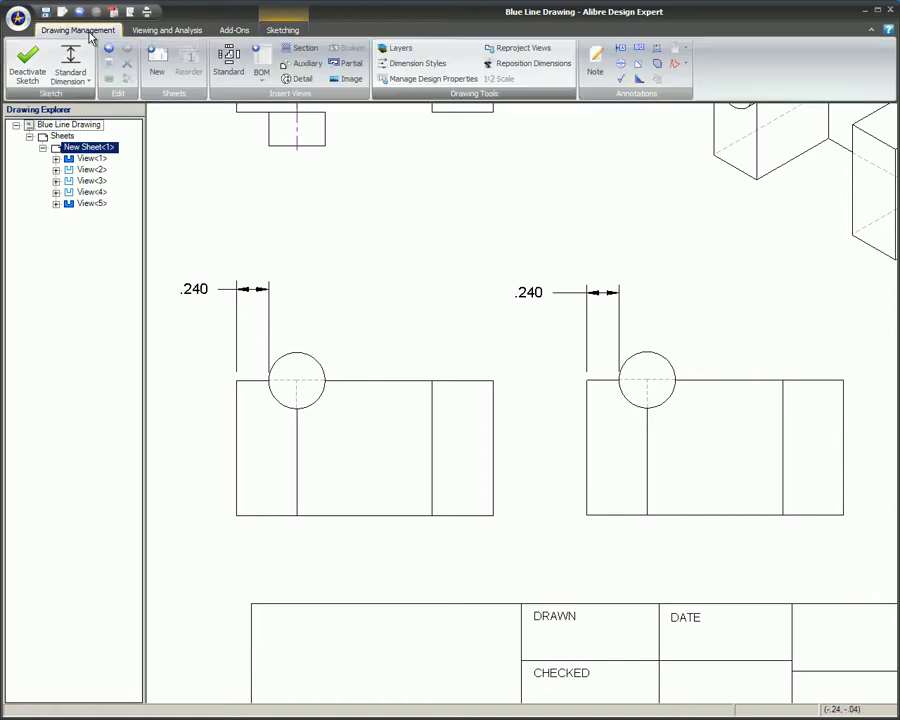
left_click(506, 49)
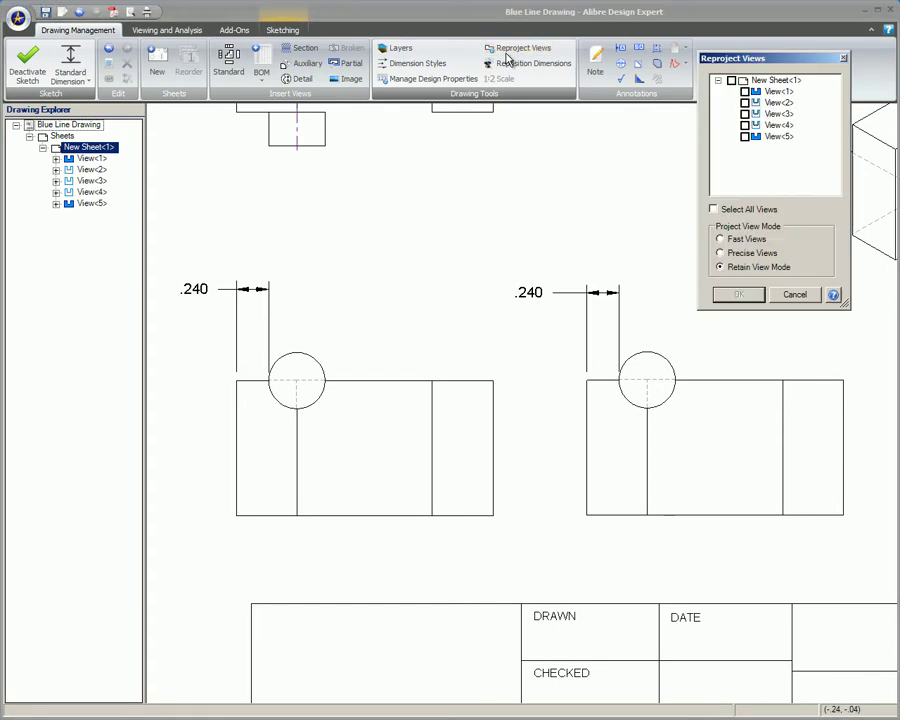
left_click(744, 91)
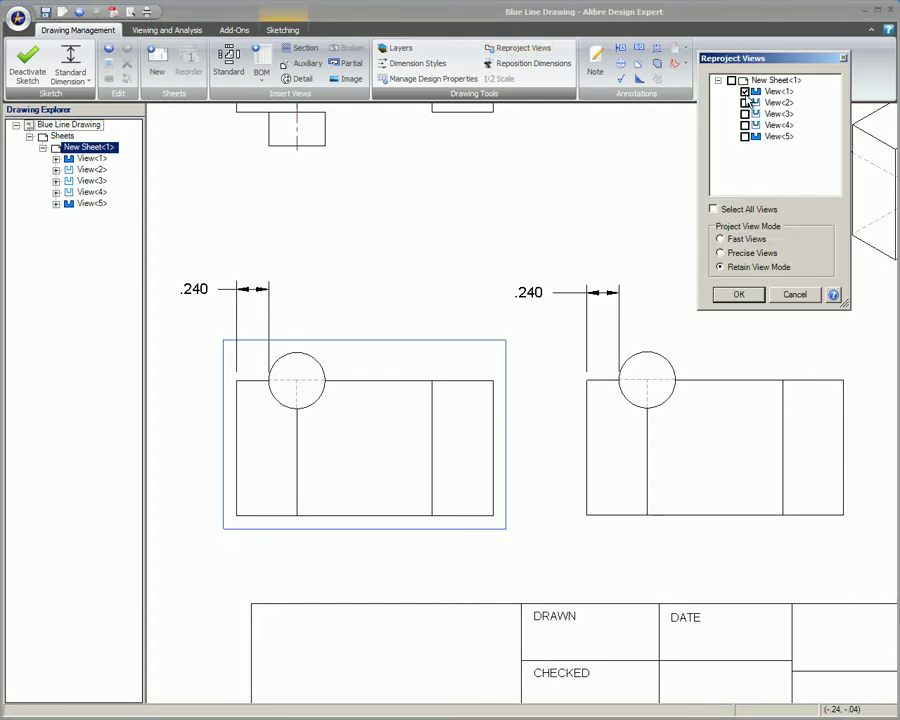
left_click(720, 239)
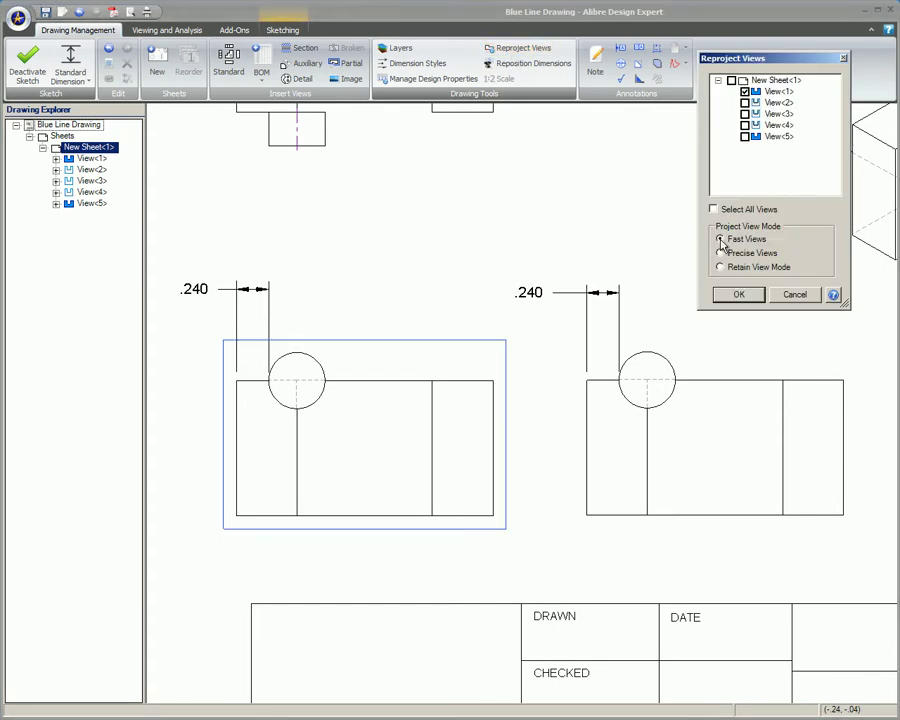
left_click(727, 296)
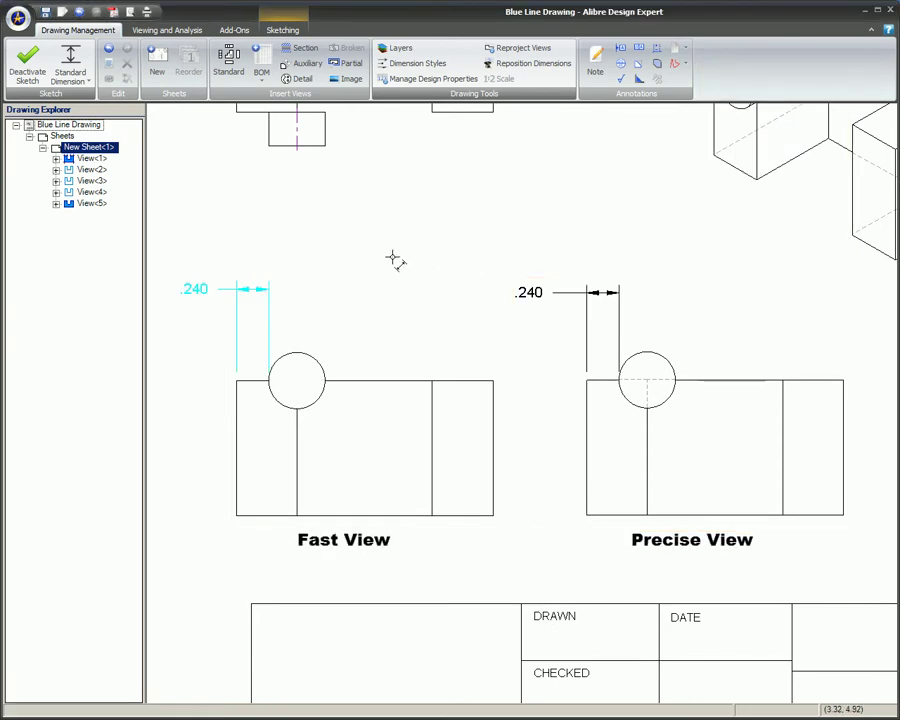
left_click(258, 384)
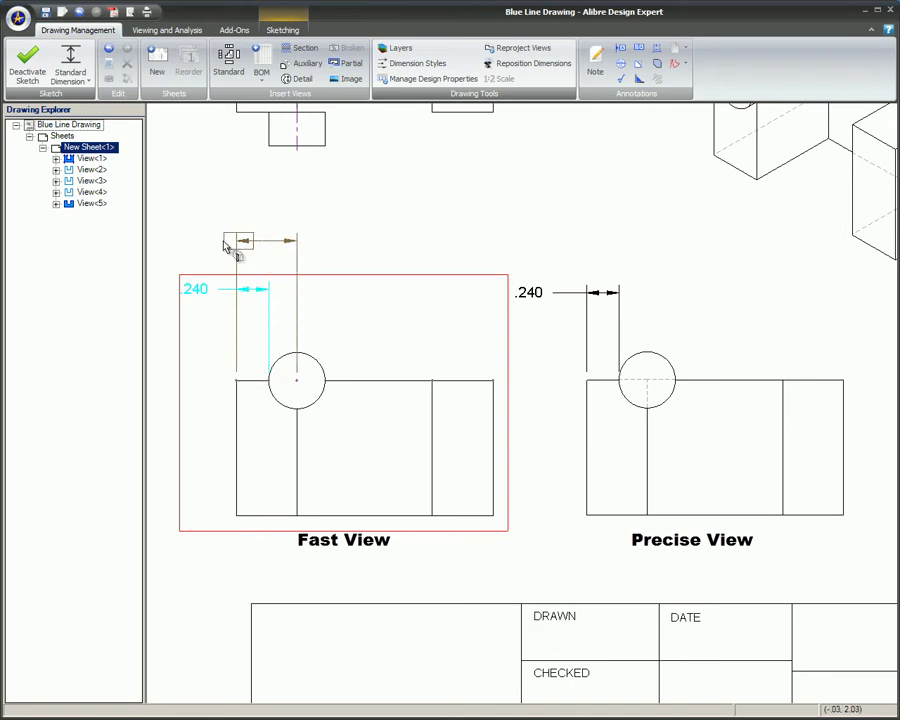
left_click(191, 243)
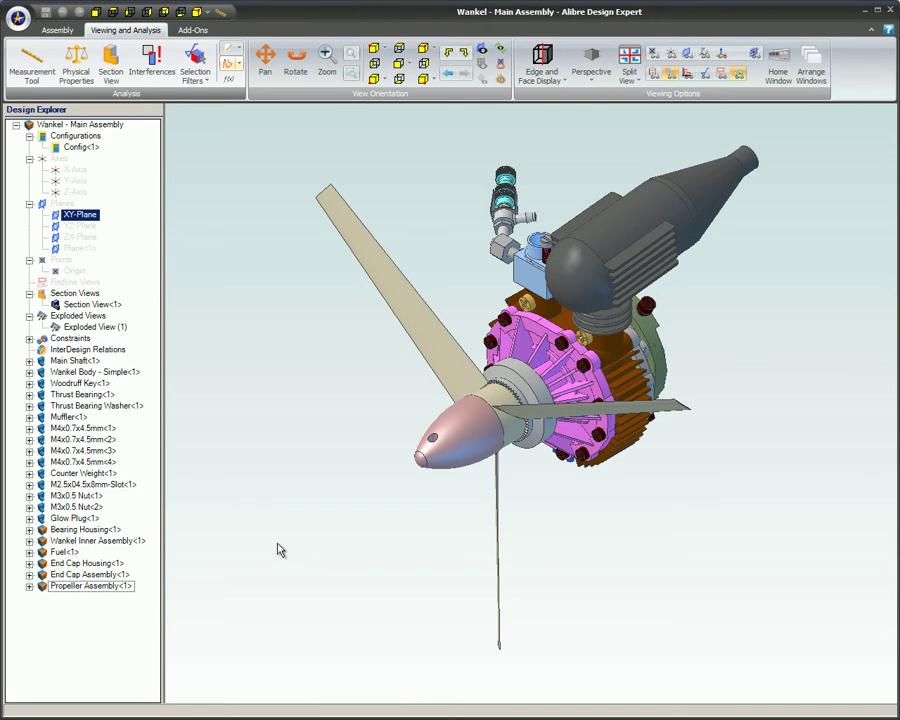
- Edit the Propeller Assembly in its own window and suppress the three-blade Propeller<1>
right_click(47, 591)
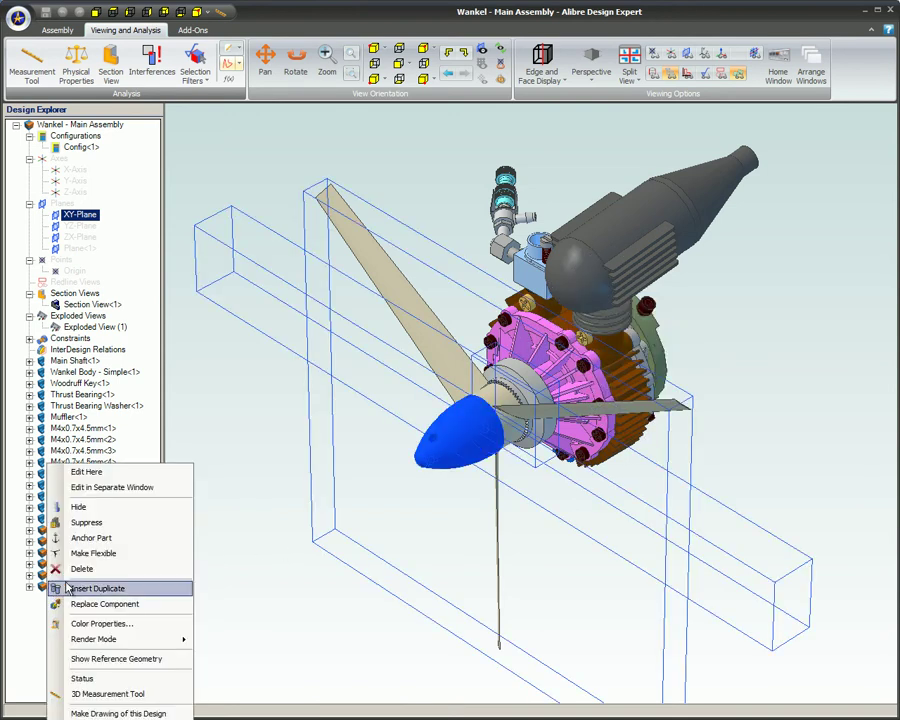
left_click(138, 487)
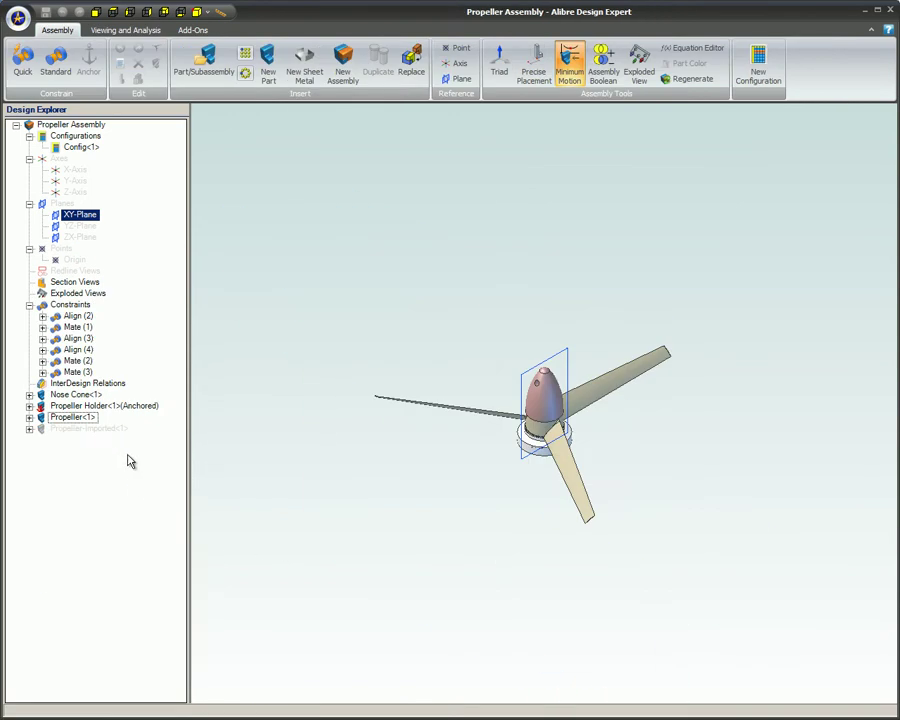
right_click(88, 423)
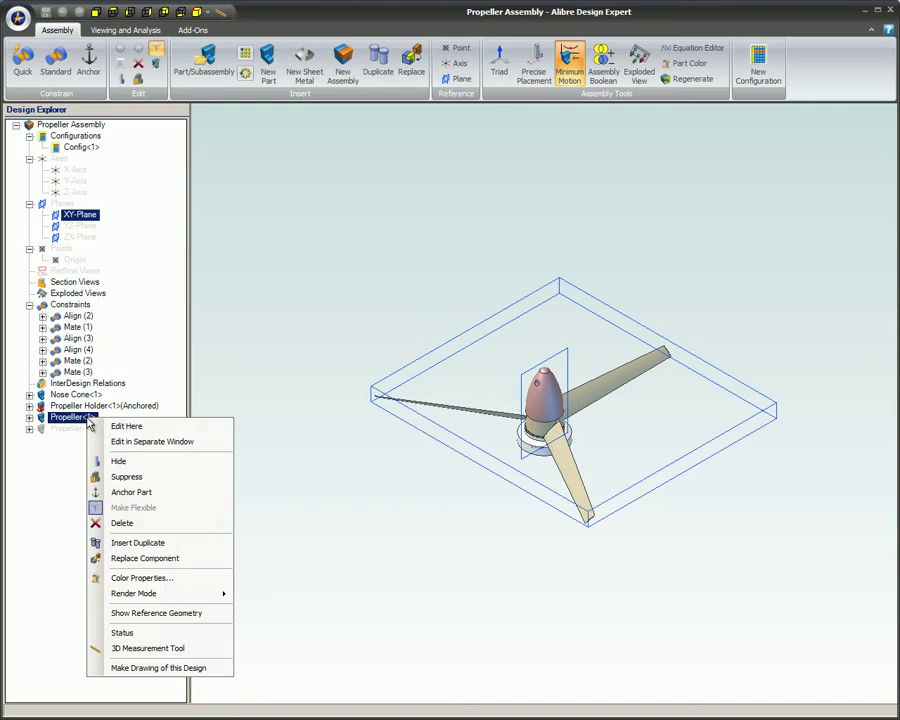
left_click(143, 479)
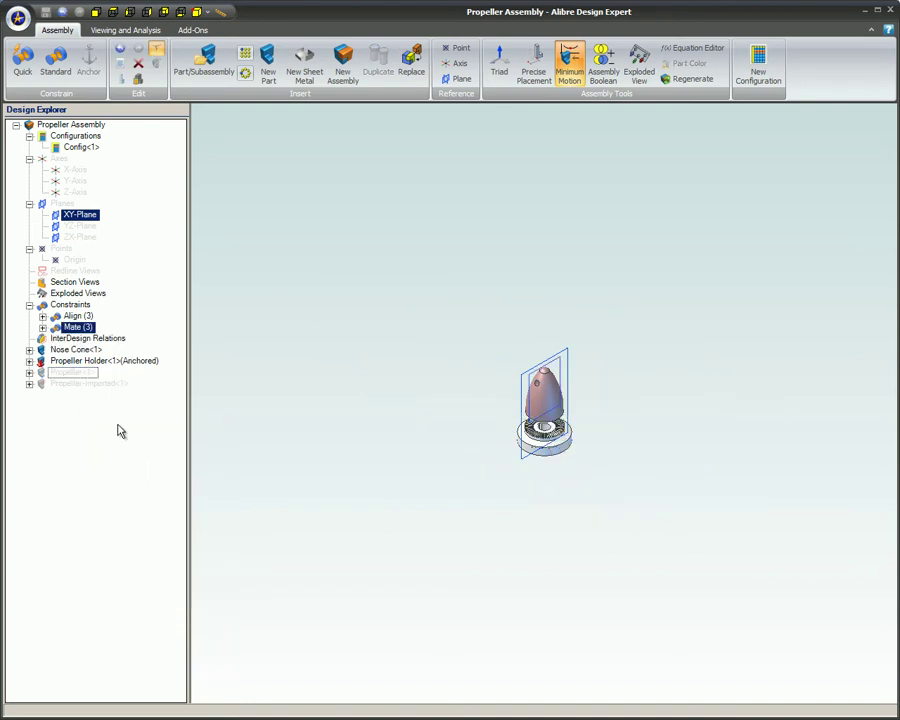
- Unsuppress Propeller-Imported<1>, close the propeller window and save the engine assembly
right_click(114, 385)
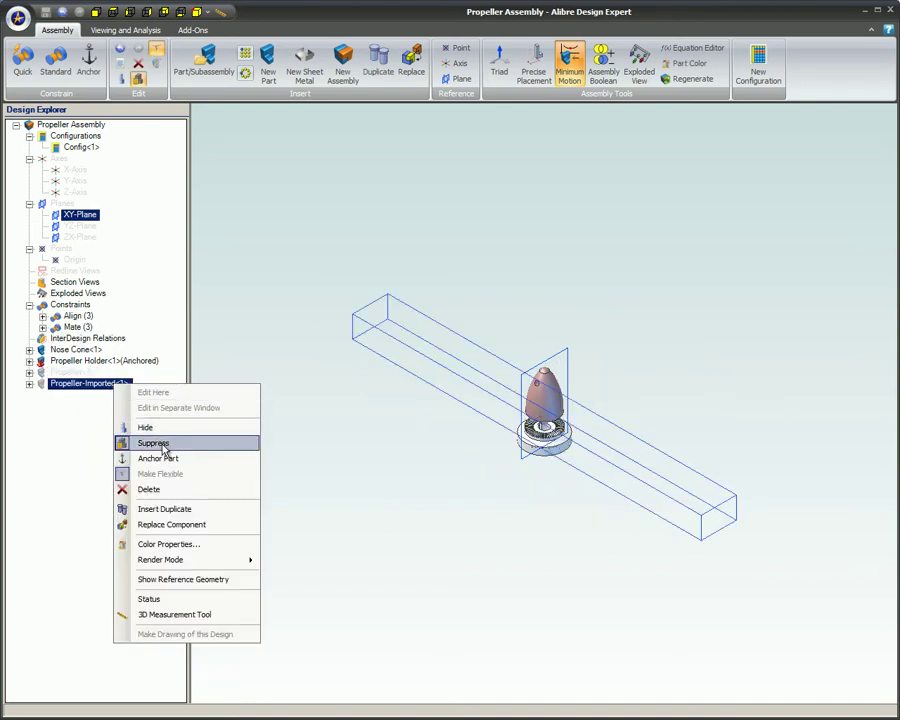
left_click(152, 443)
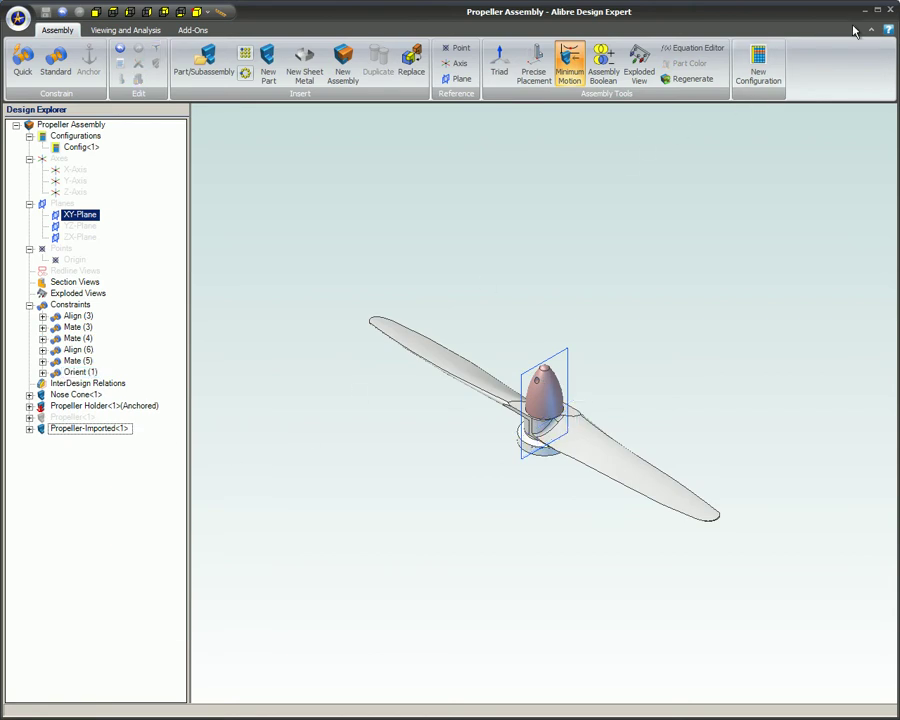
left_click(889, 10)
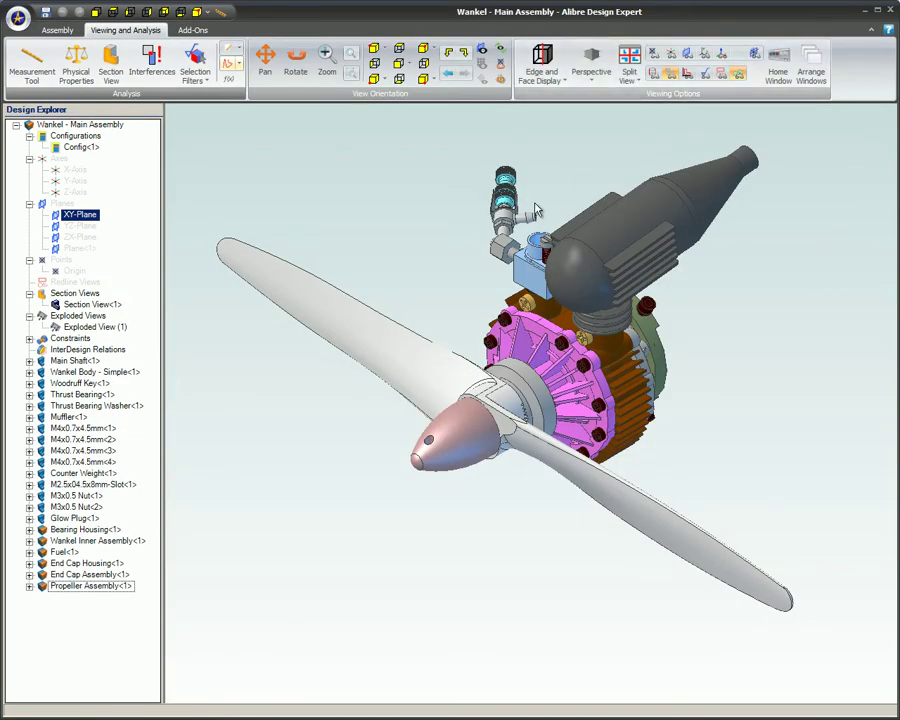
left_click(40, 12)
- Confirm saving both assemblies and reproject the currently selected drawing views
left_click(512, 259)
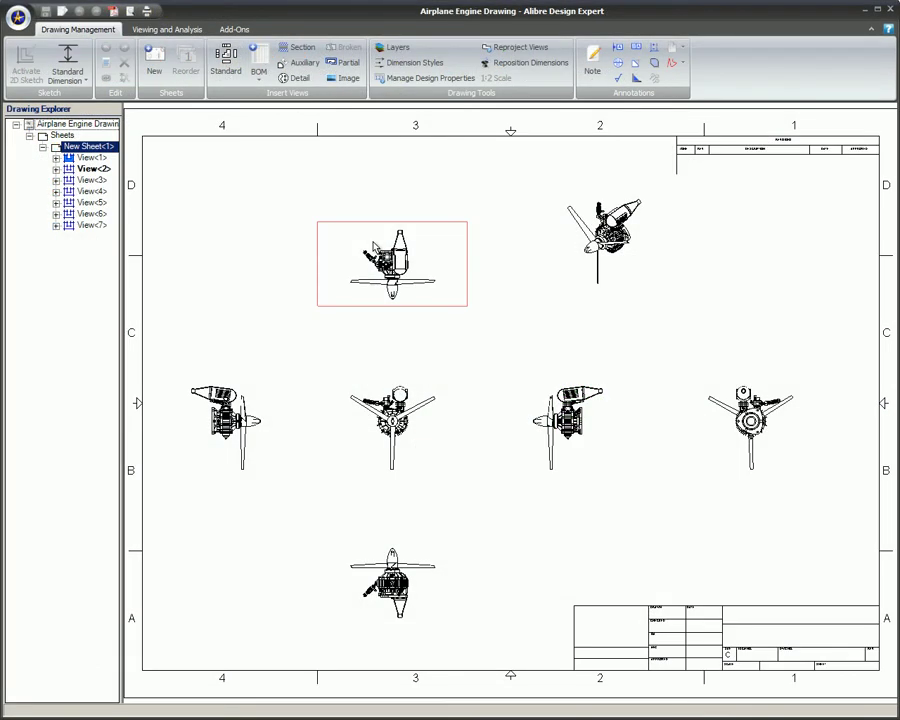
left_click(476, 229)
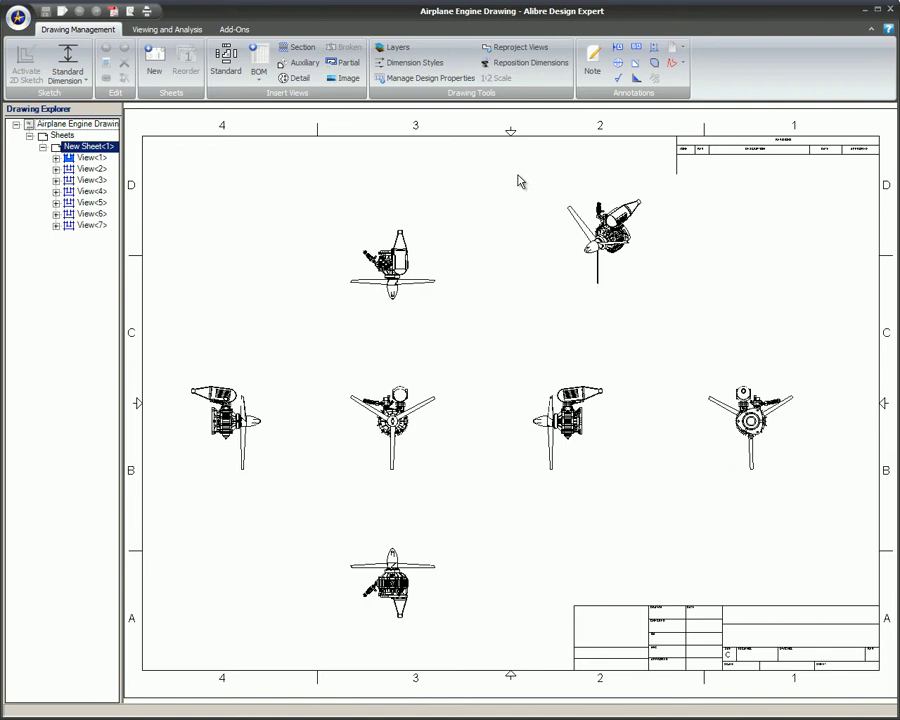
left_click(512, 50)
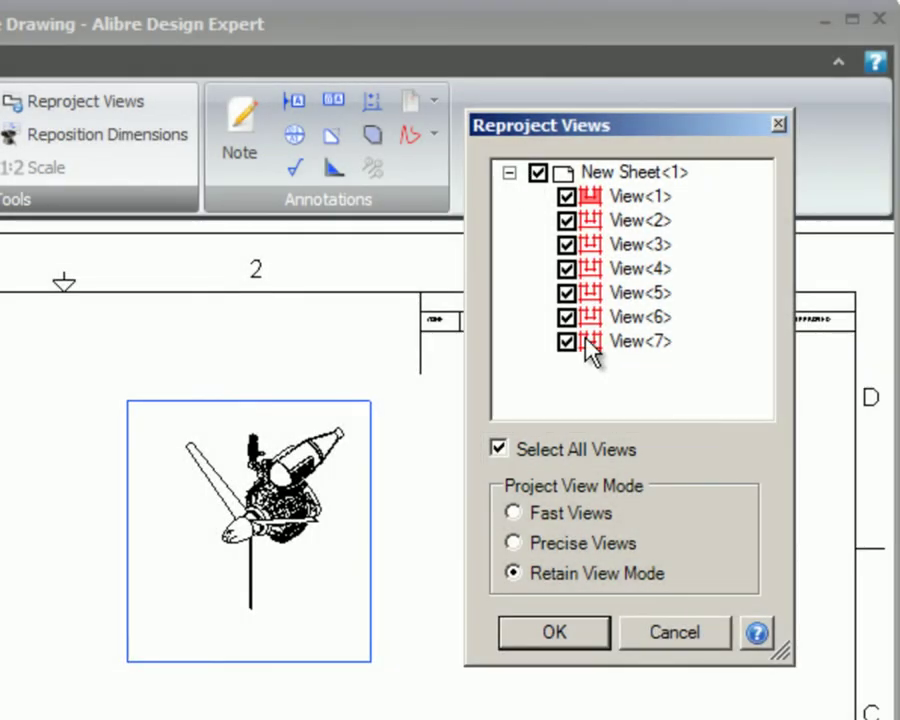
left_click(554, 631)
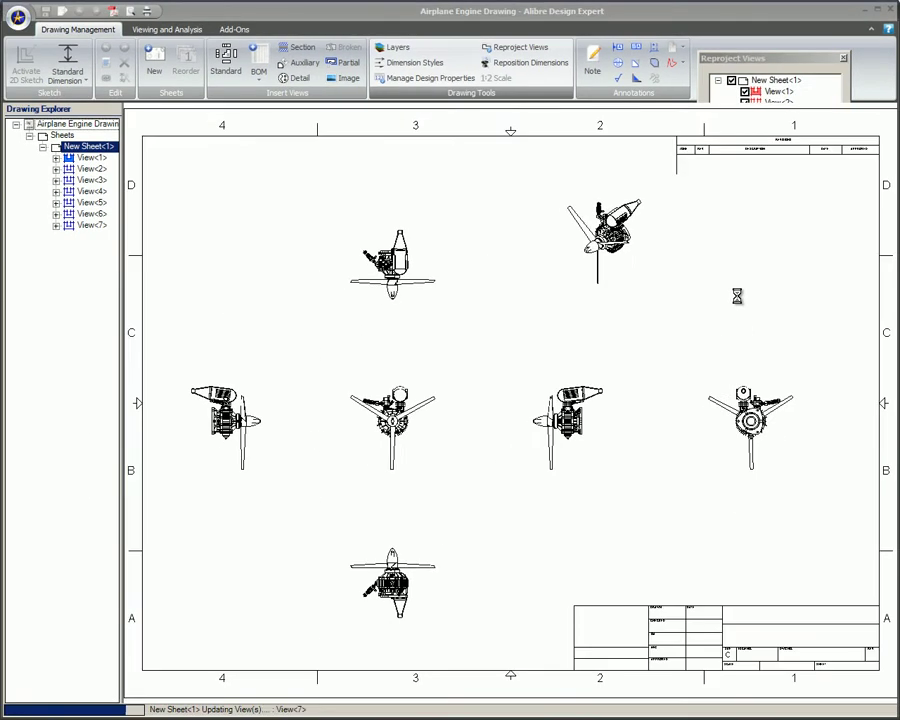
- Reproject all seven views as Precise Views using Select All Views
left_click(511, 50)
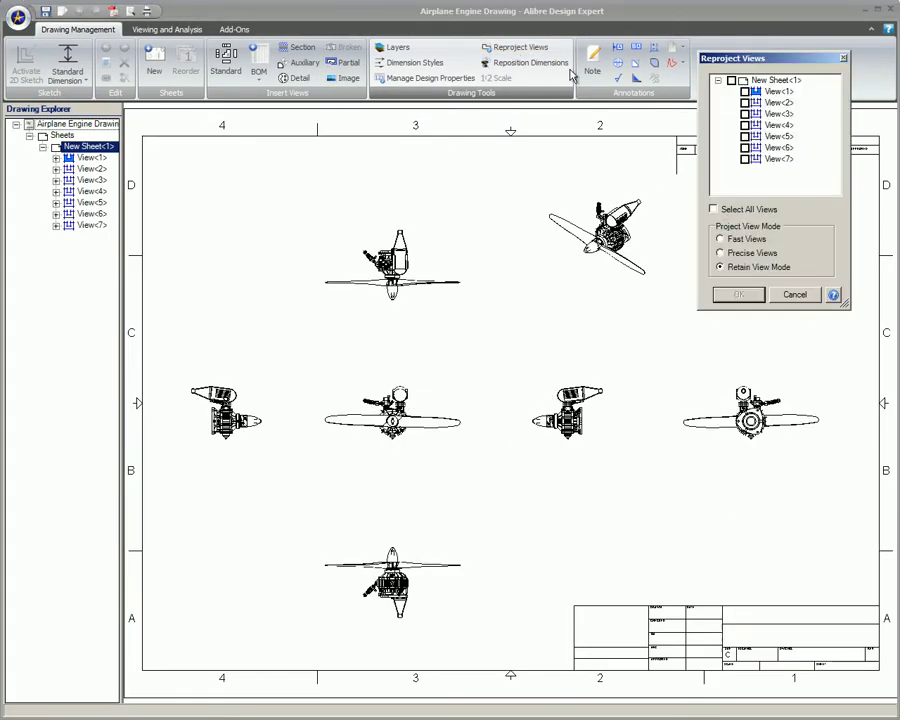
left_click(713, 209)
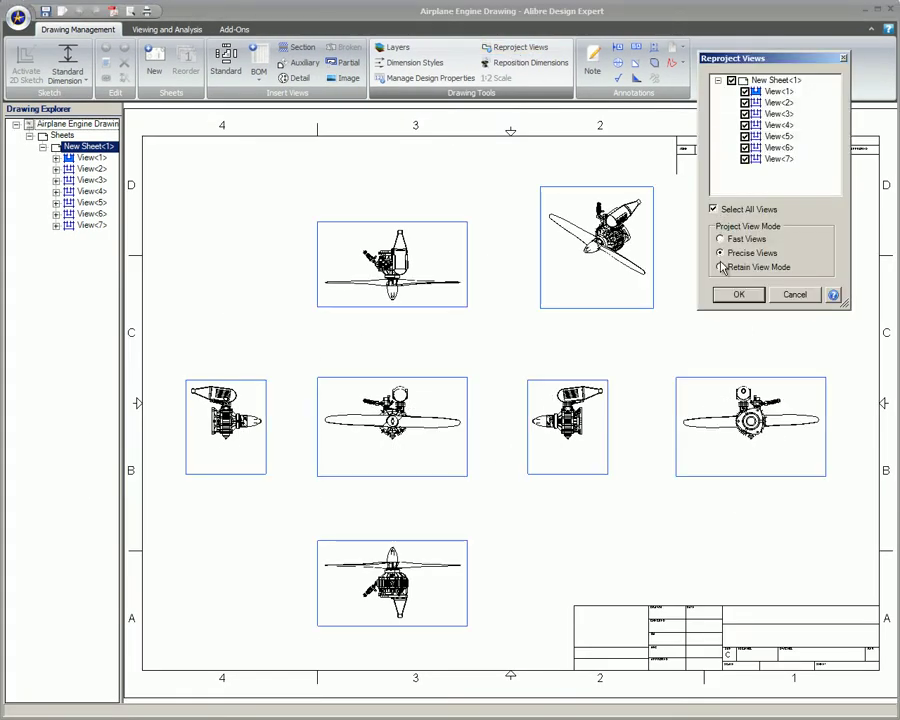
left_click(733, 294)
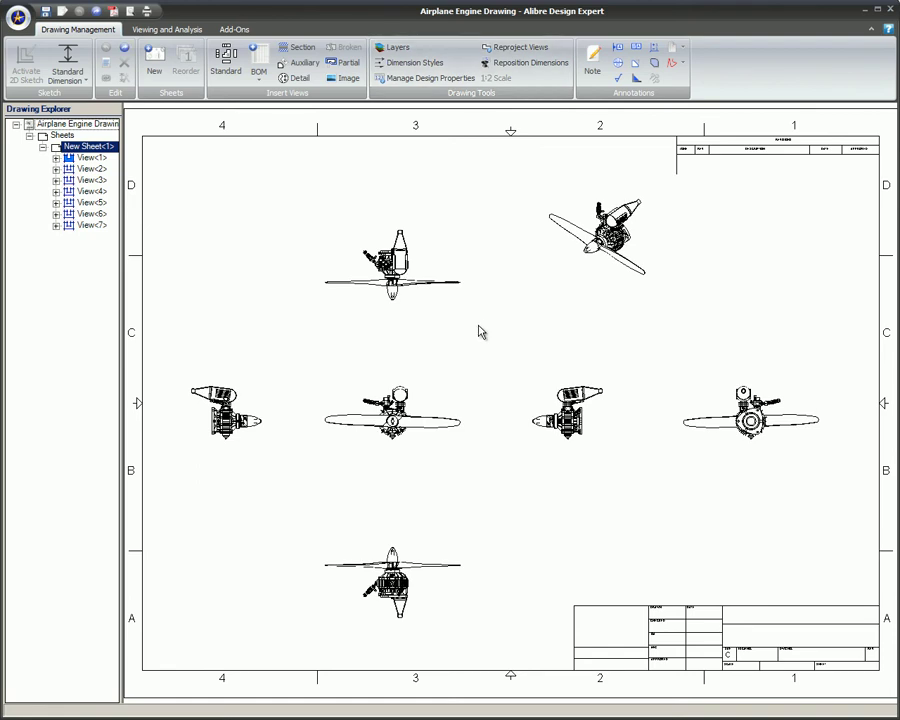
- Regenerate the centre front view View<1> as a precise view of the two-blade engine
right_click(424, 389)
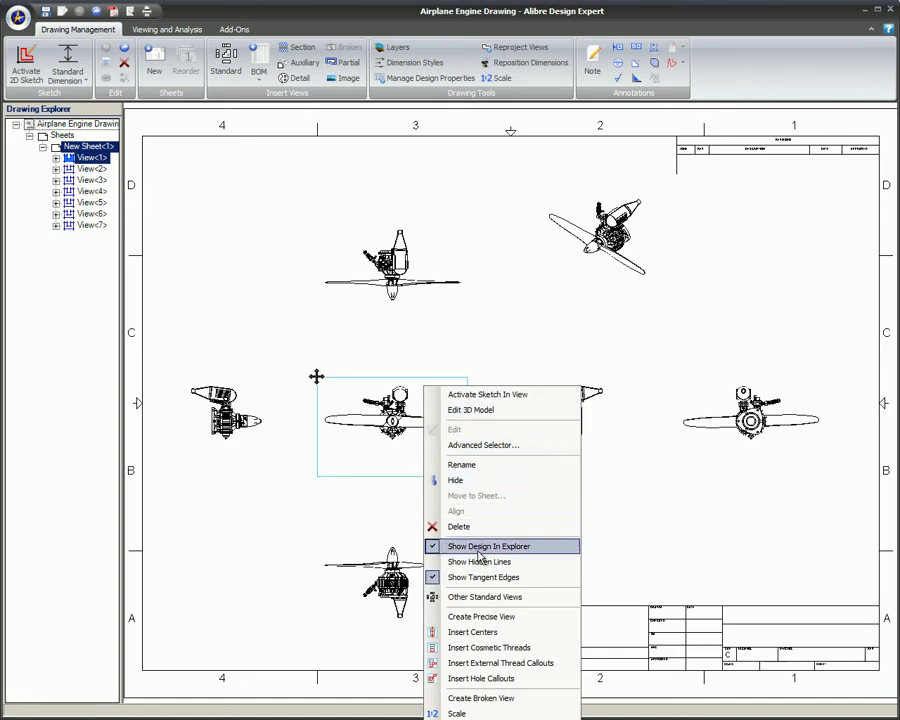
left_click(522, 617)
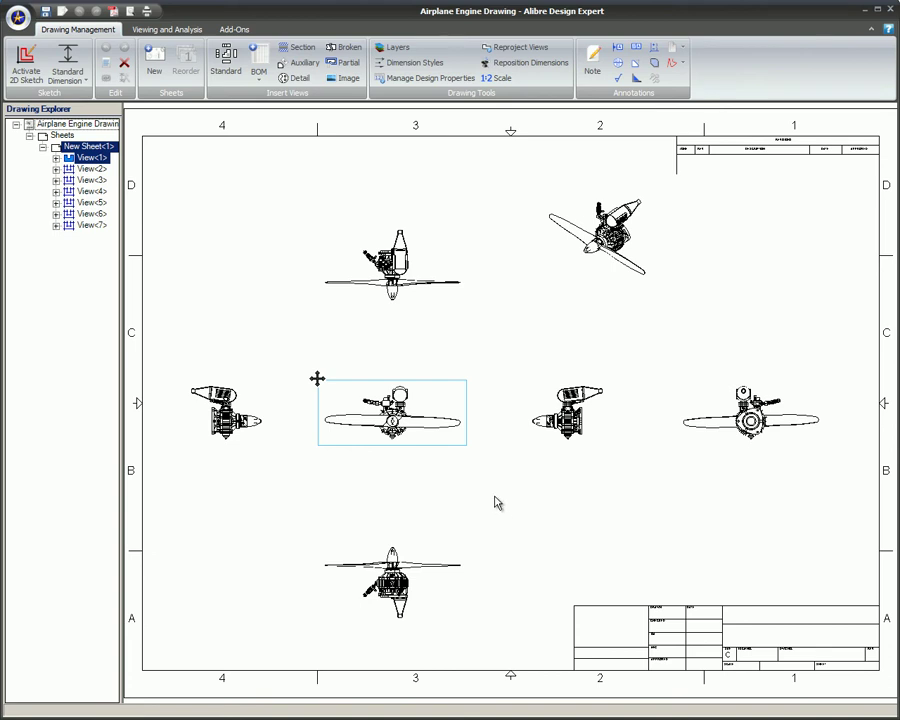
right_click(441, 404)
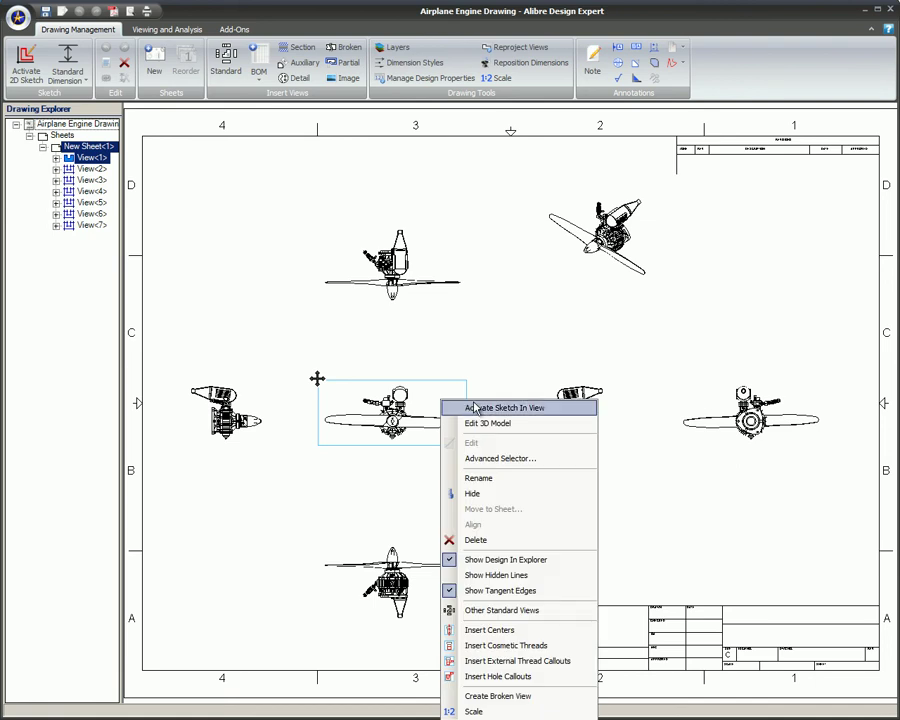
- Activate a sketch in the centre view and draw a circle around the engine hub
left_click(477, 408)
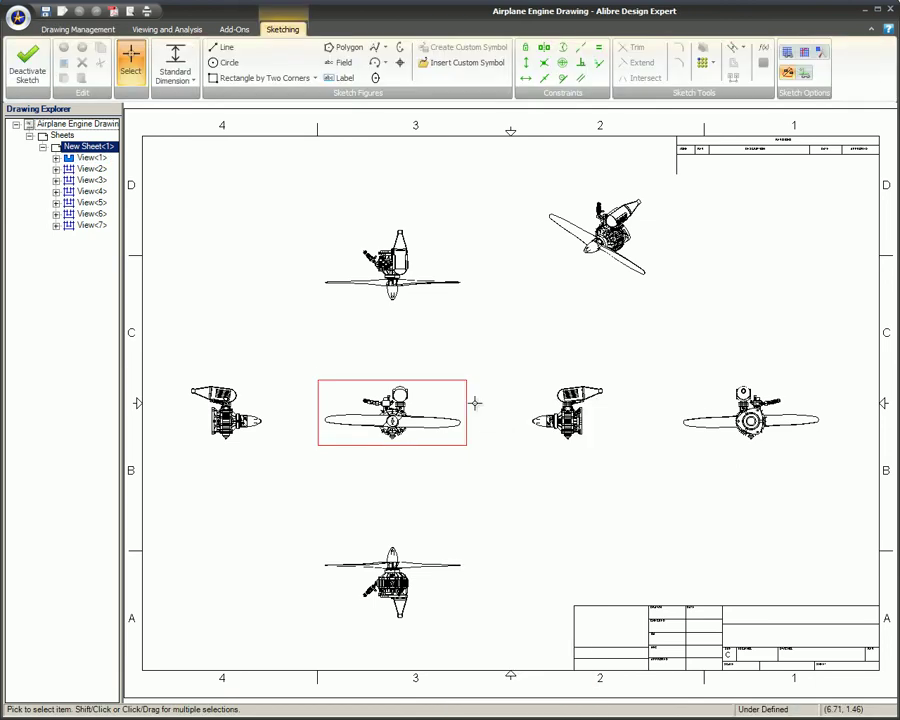
left_click(227, 63)
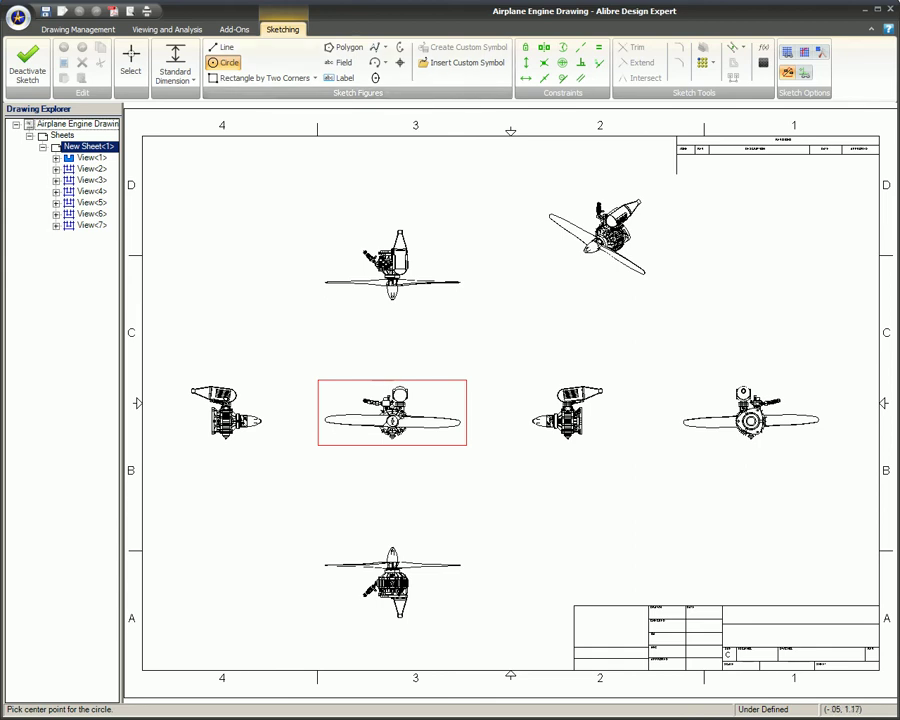
left_click(390, 405)
left_click(365, 382)
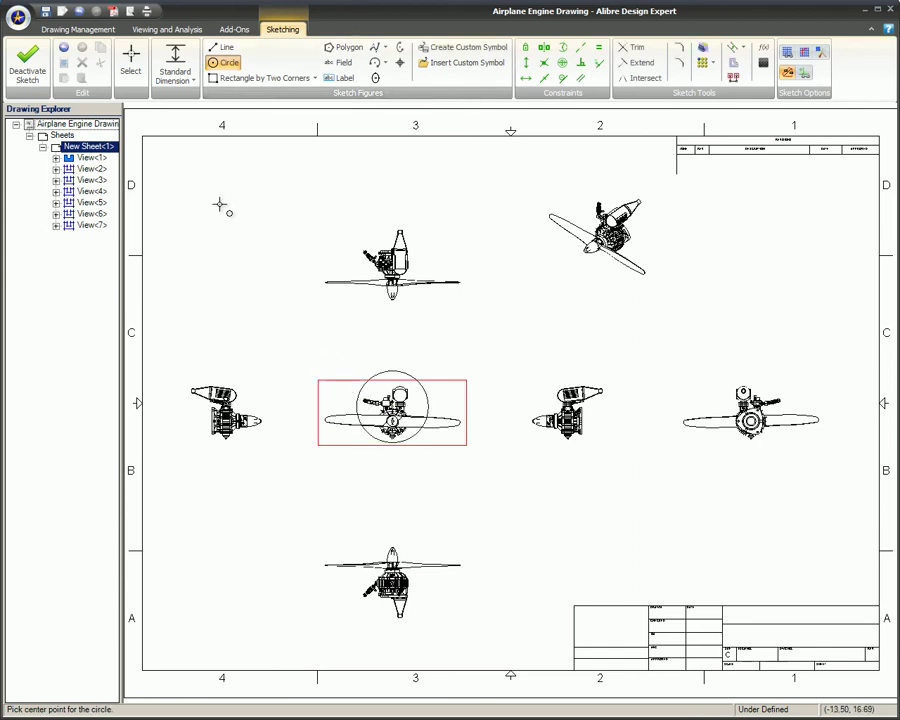
- Create Detail A from the circle at the sheet's lower left, changing its scale from 1:3 to 1:2
left_click(72, 28)
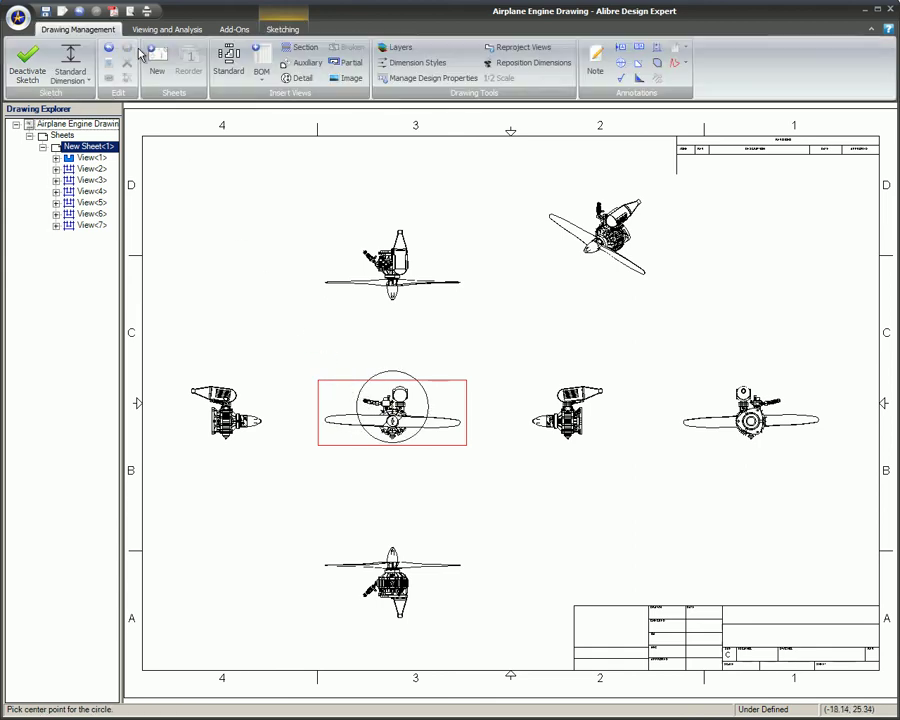
left_click(291, 79)
left_click(416, 391)
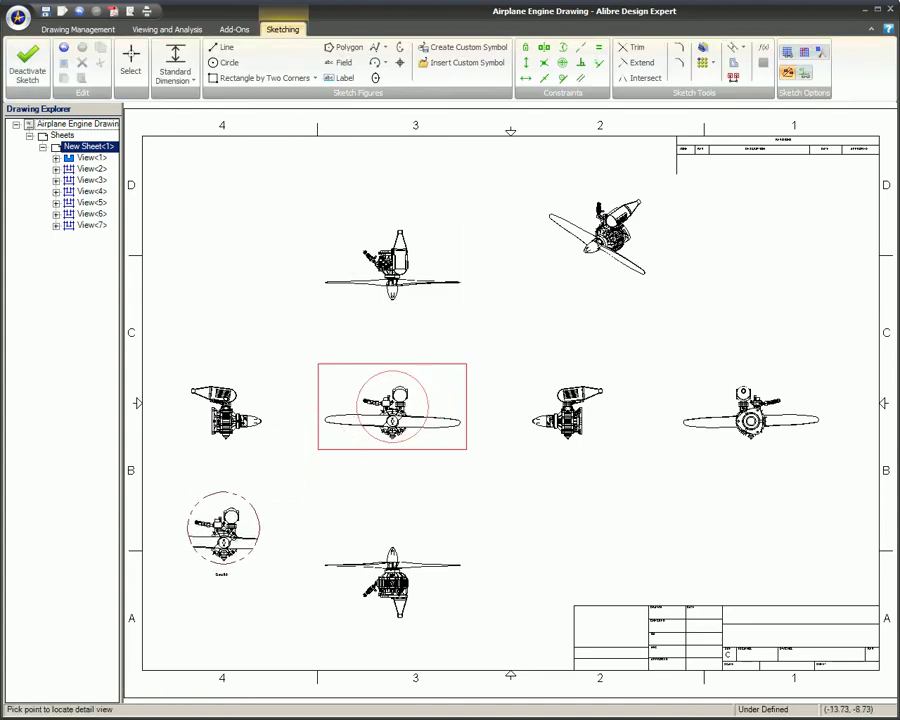
left_click(234, 532)
left_click(315, 477)
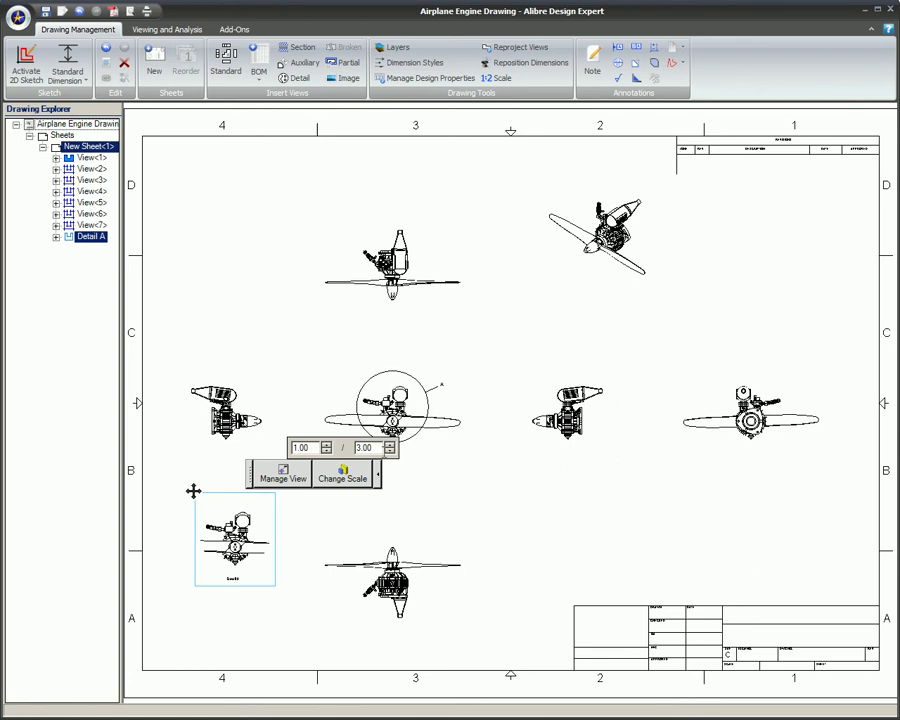
left_click(390, 451)
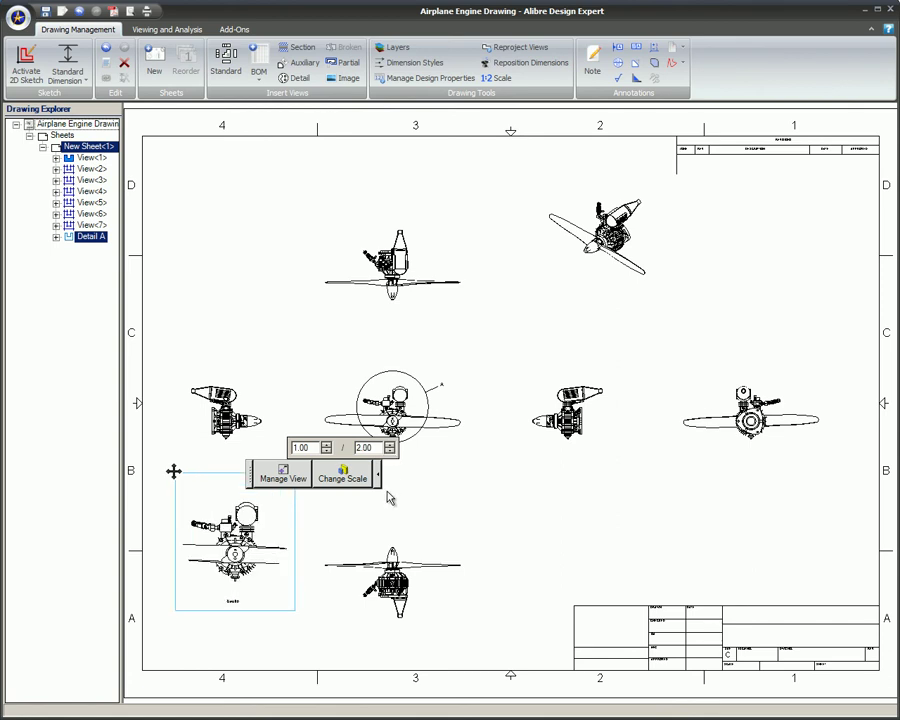
left_click(388, 496)
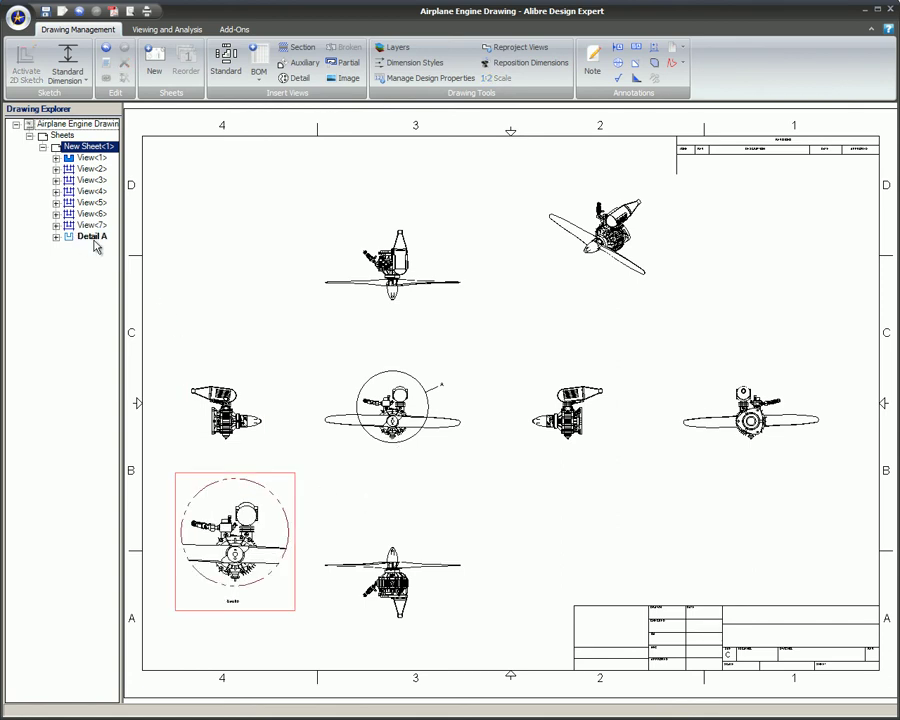
- Undo the first detail, redraw the hub circle and place Detail A at the lower left
key("ctrl+z")
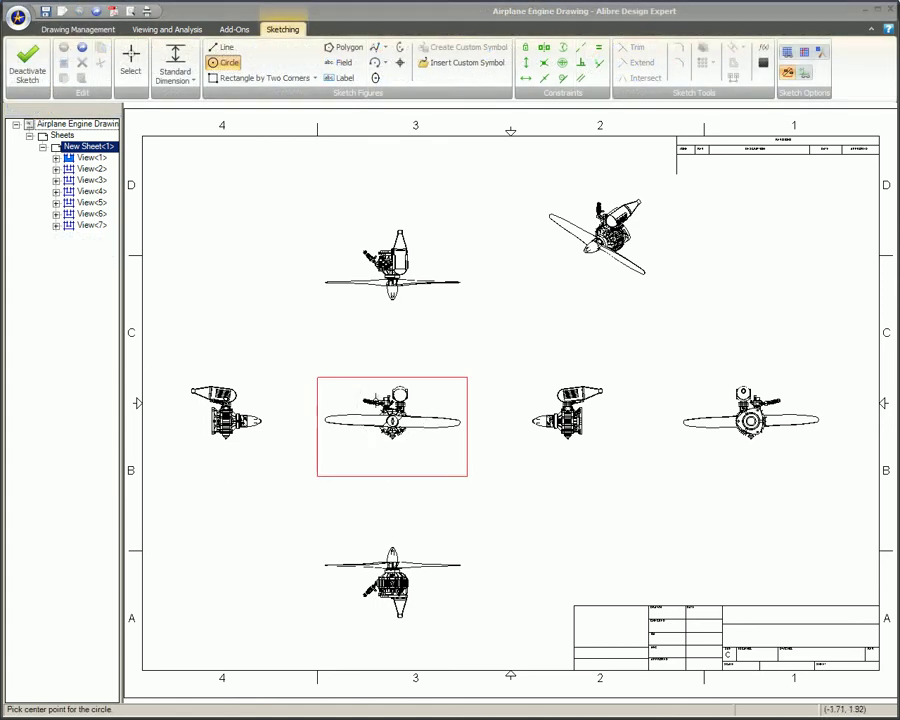
left_click(392, 412)
left_click(359, 391)
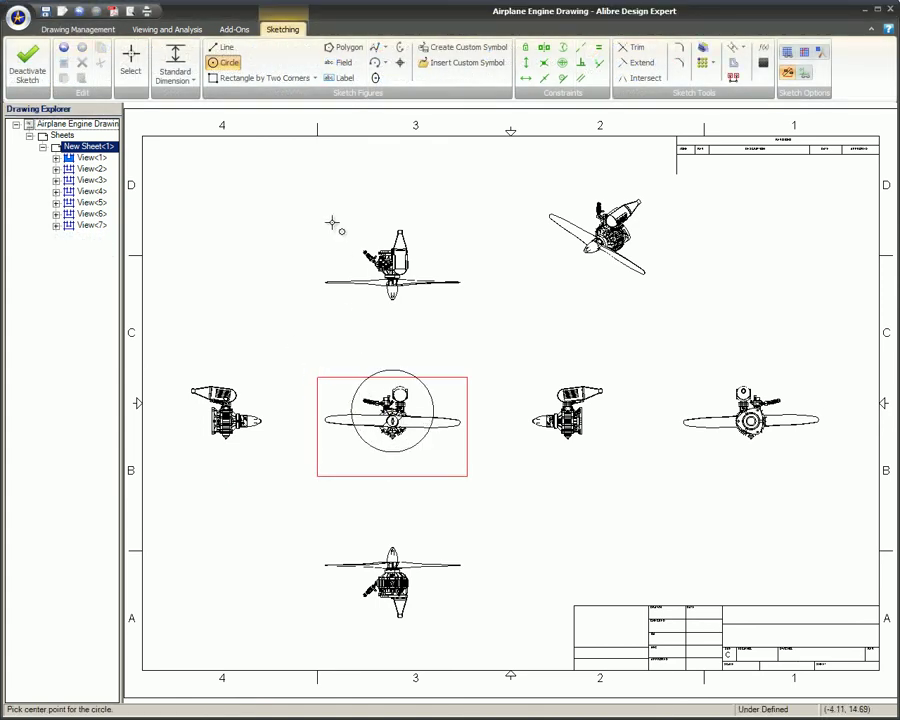
left_click(78, 30)
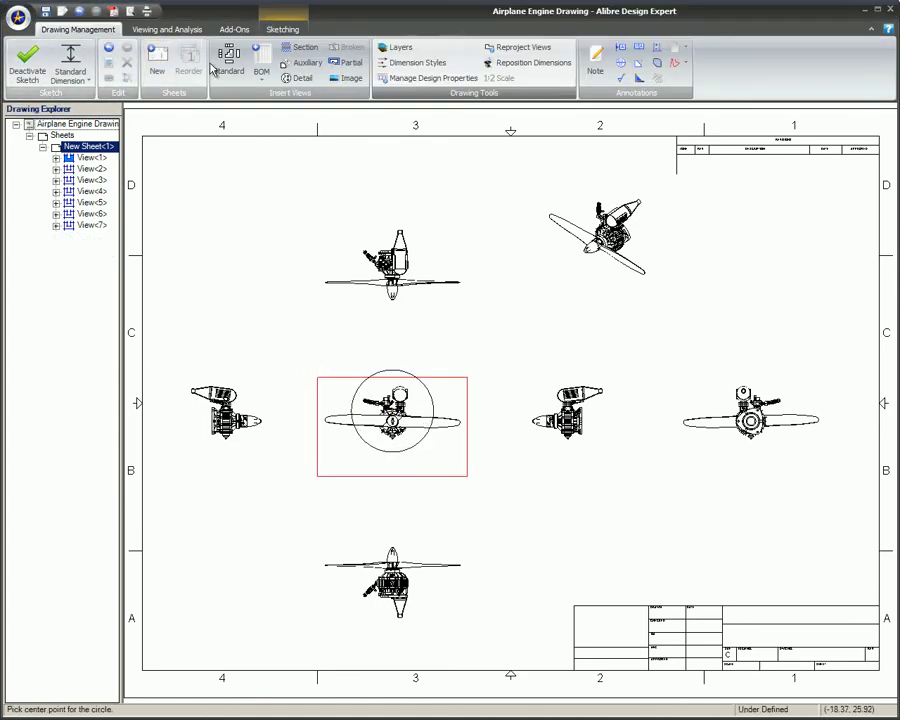
left_click(401, 371)
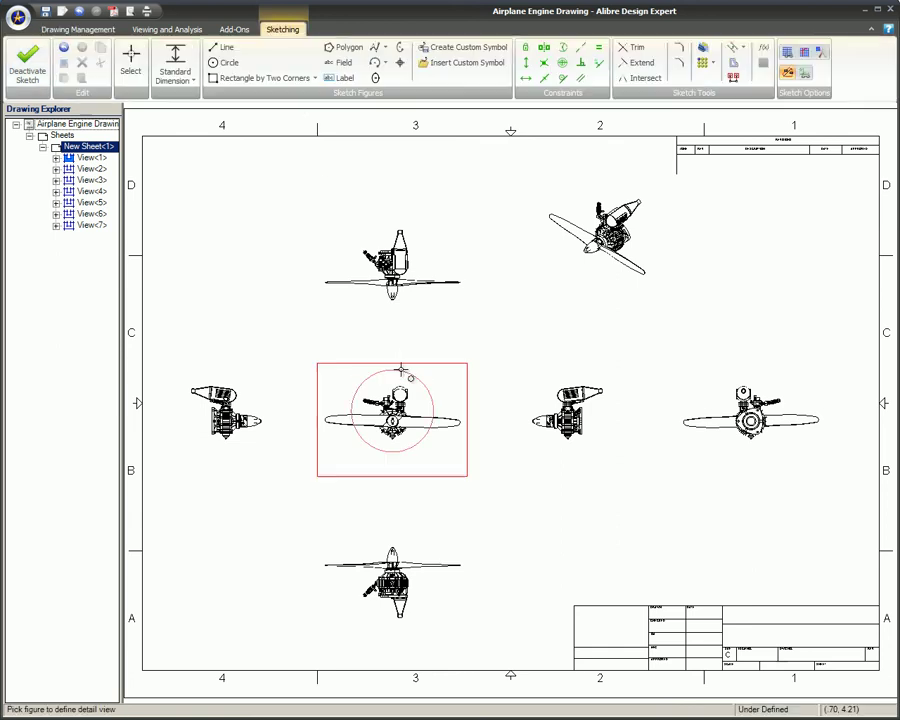
left_click(241, 541)
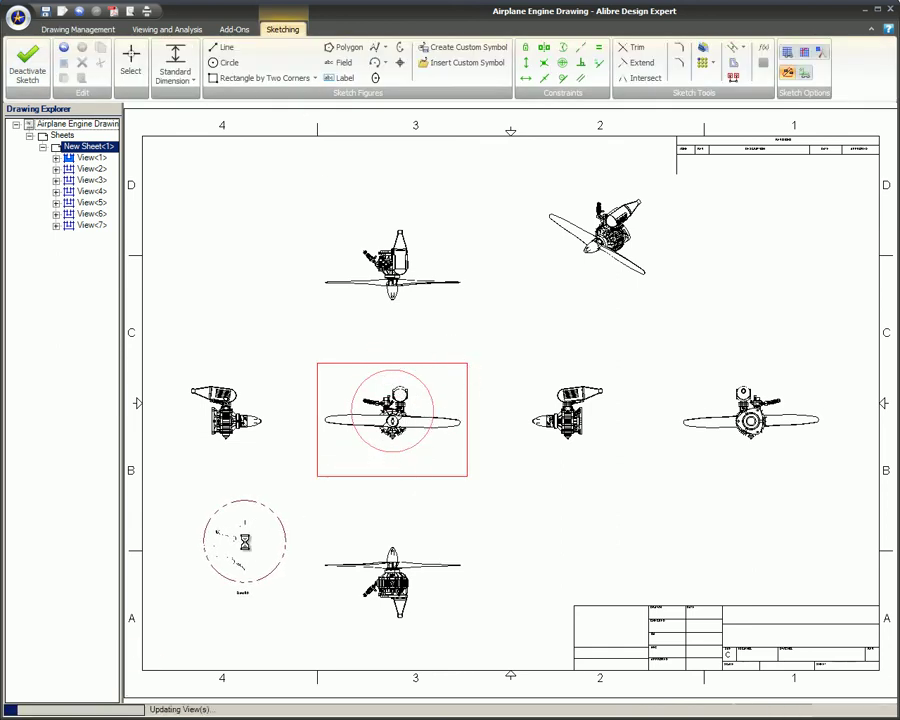
- Set Detail A's scale to 1:2 and clear the view selection
right_click(249, 518)
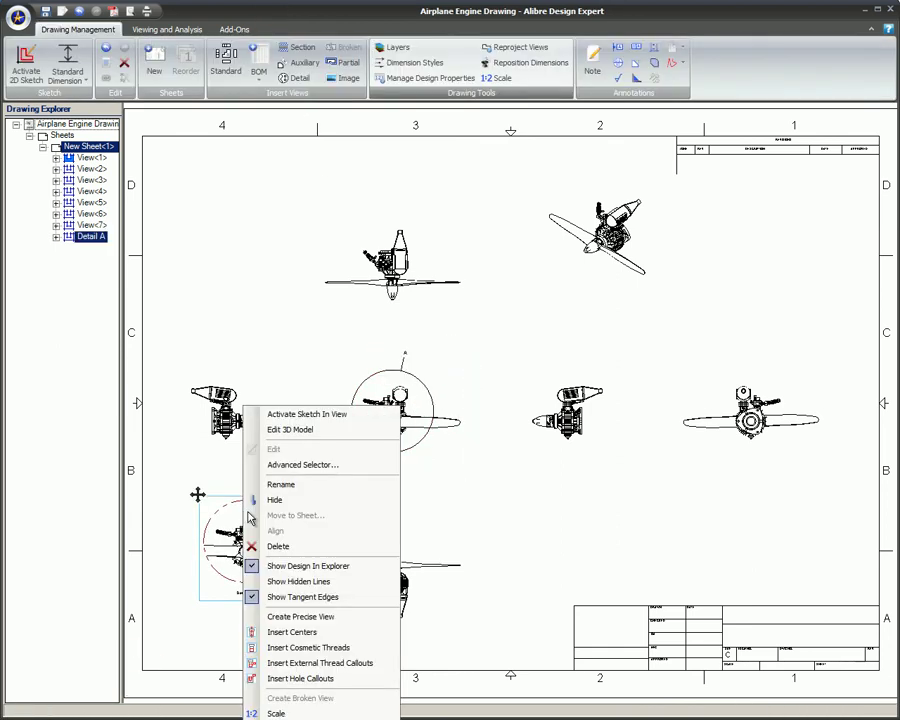
left_click(270, 712)
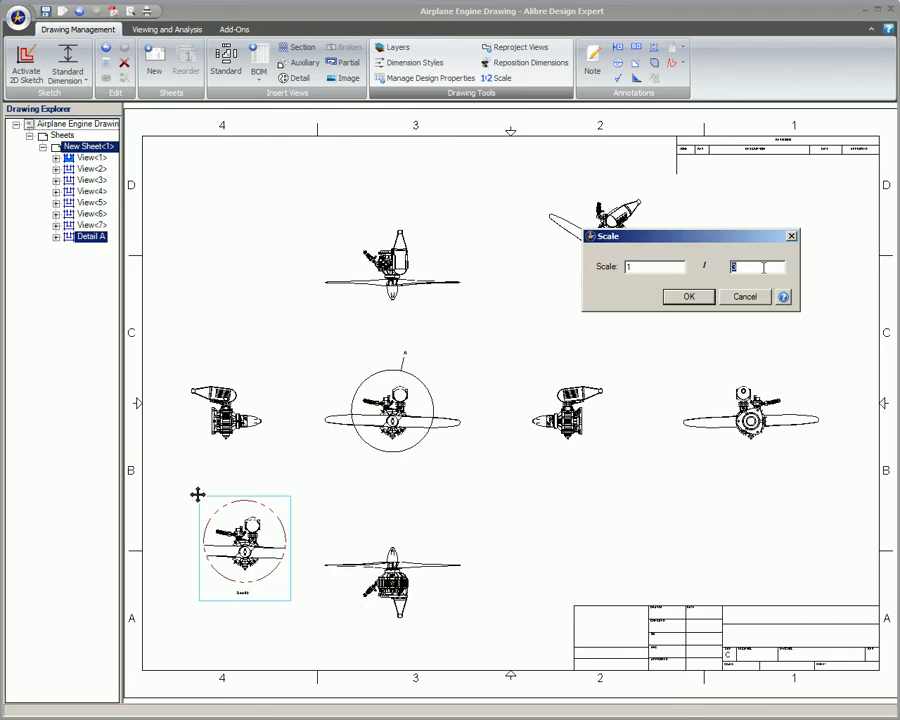
left_click(689, 296)
left_click(291, 352)
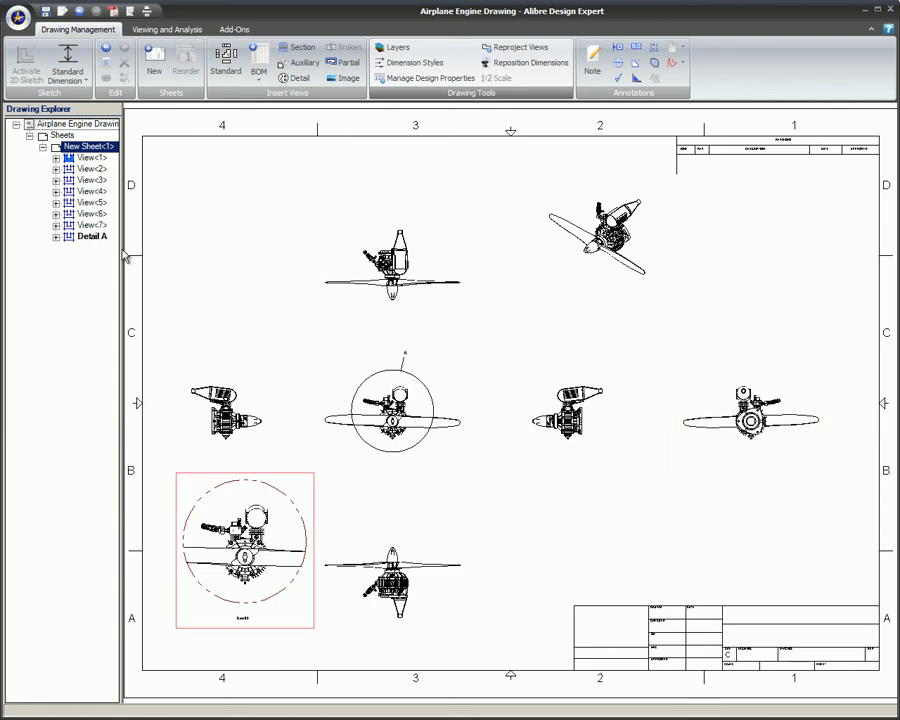
- Convert the 1:2 Detail A hub close-up into a precise view, then deselect it
right_click(265, 521)
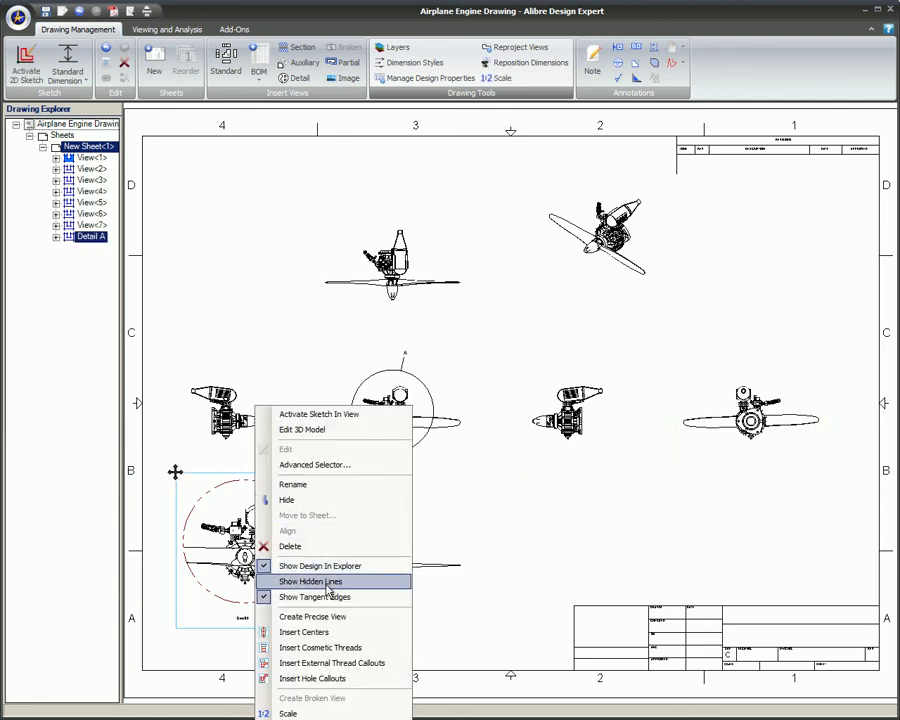
left_click(358, 617)
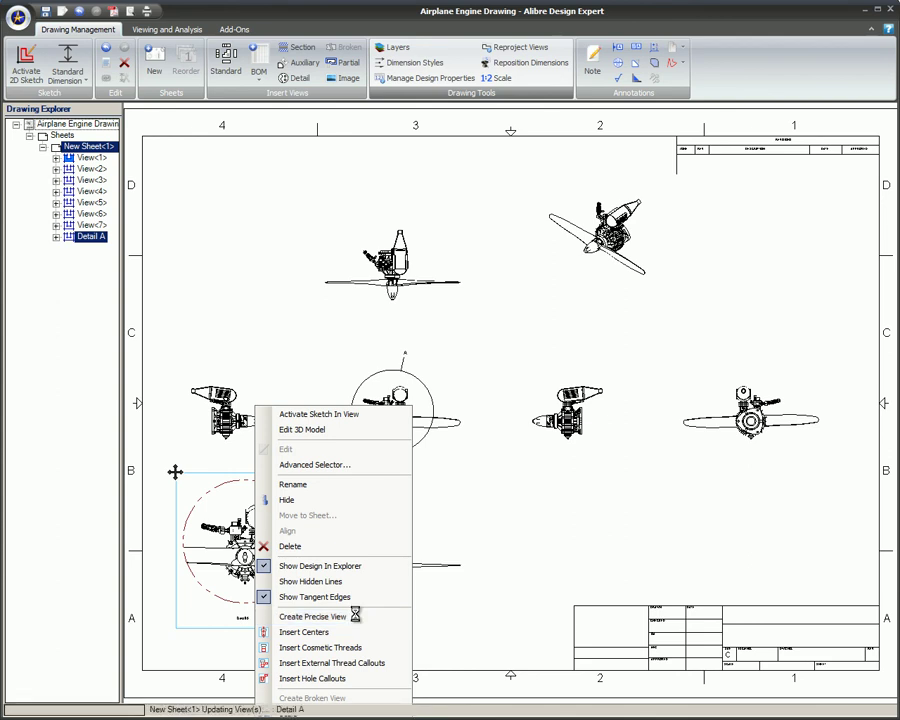
left_click(204, 269)
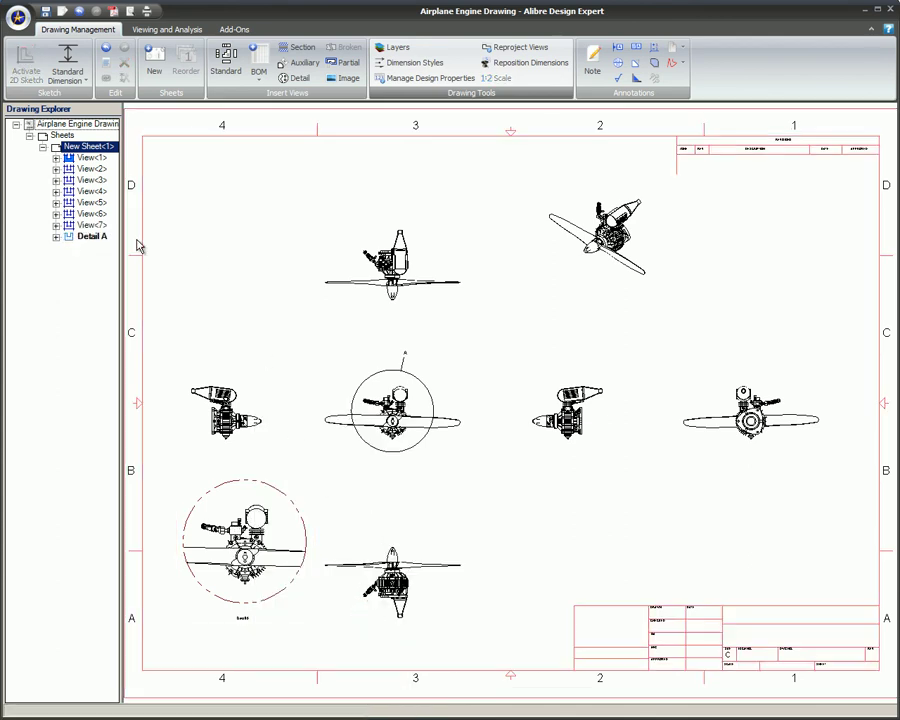